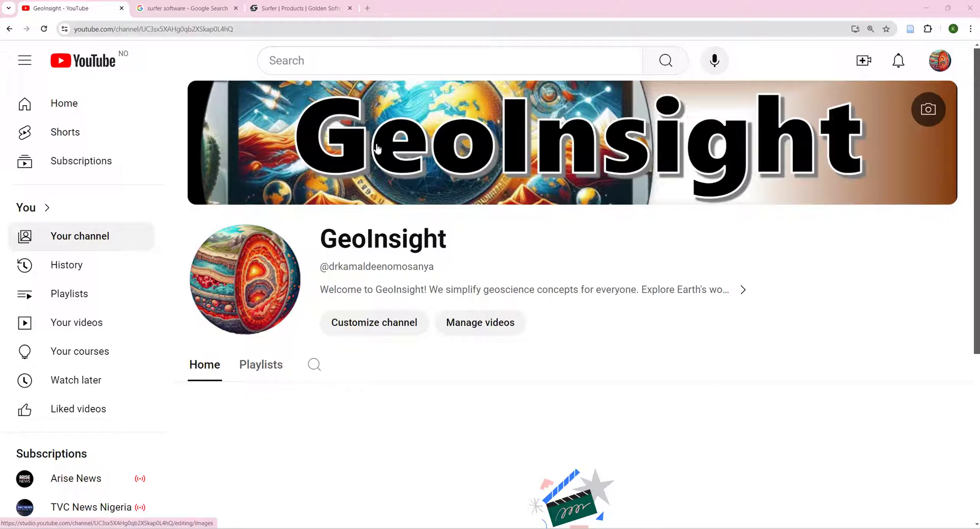
# View the GeoInsight channel's About details, then return to the 'surfer software' Google results
pyautogui.click(713, 290)
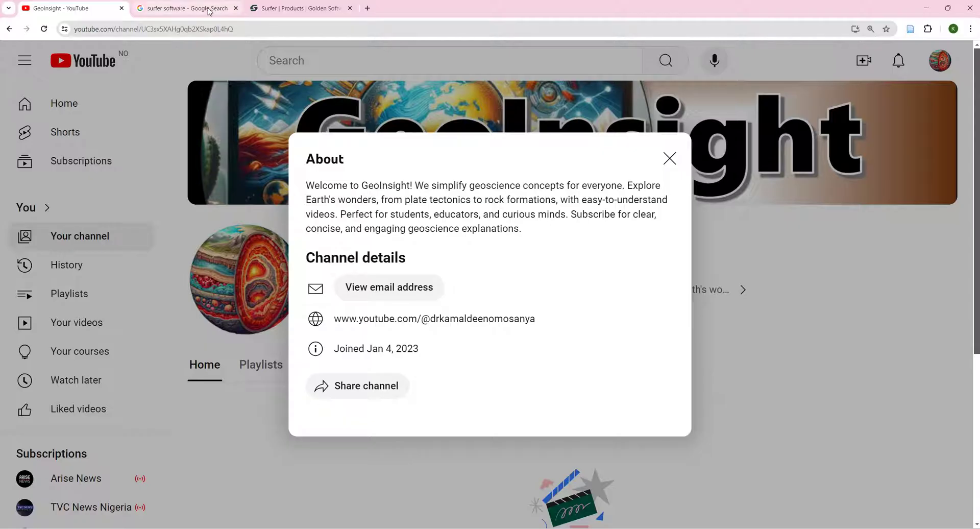
pyautogui.click(208, 10)
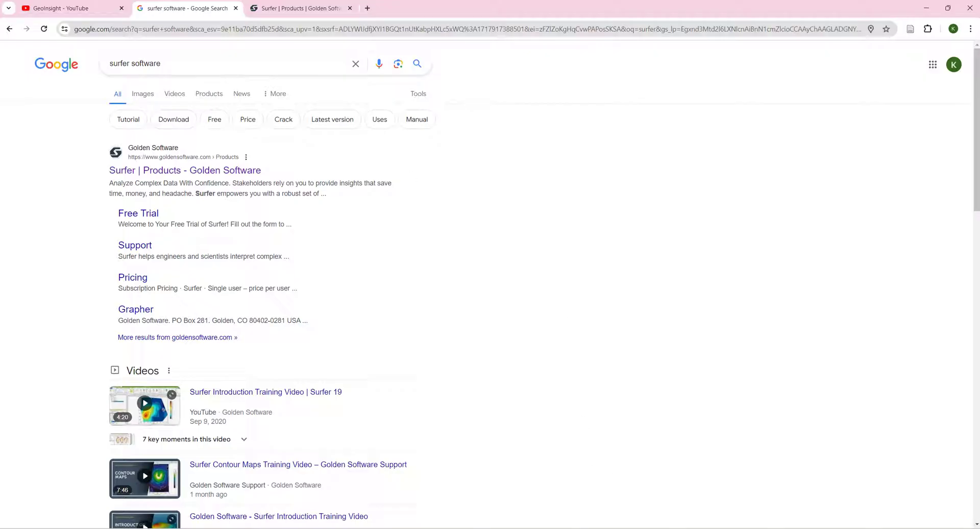
# Bring up Younger Granite Topography.txt in Notepad from the taskbar
pyautogui.click(605, 524)
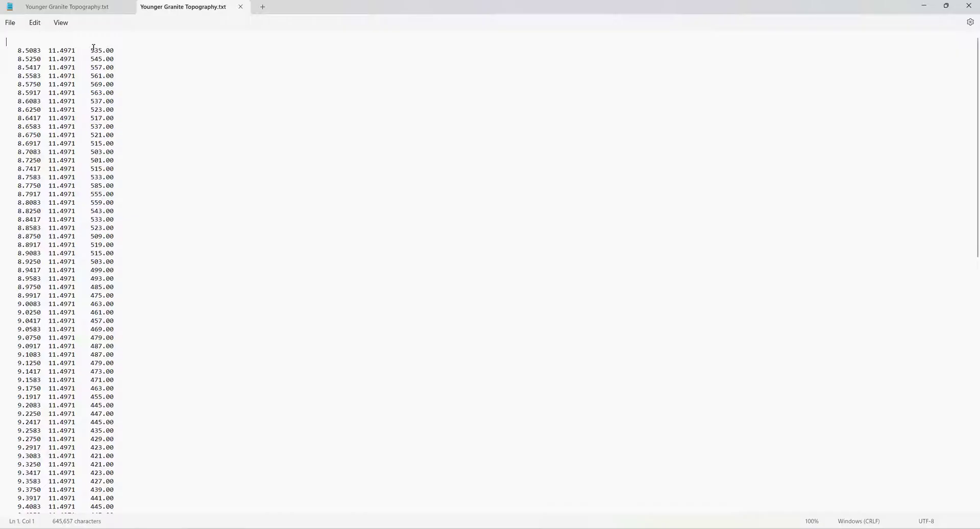
# Close the duplicate topography file tab and exit Notepad, revealing Surfer's blank Plot1
pyautogui.click(88, 11)
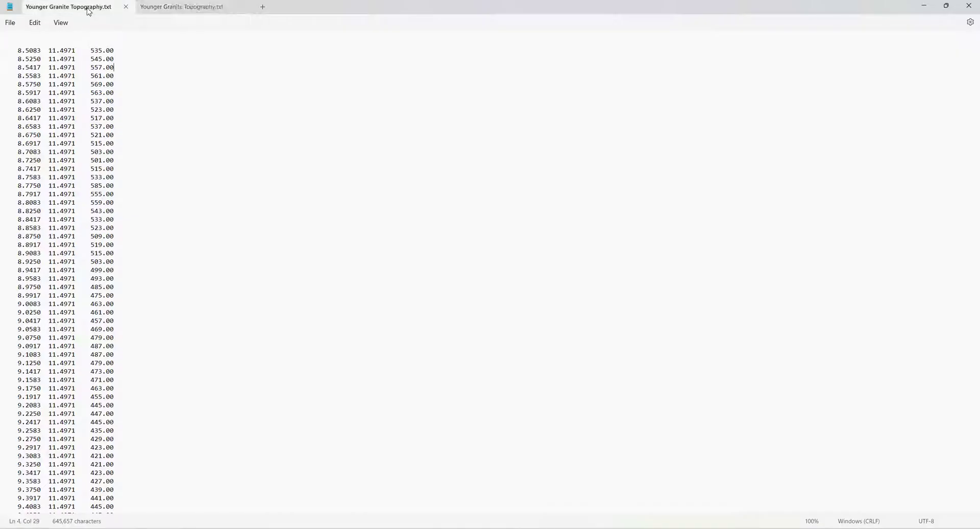
pyautogui.click(171, 10)
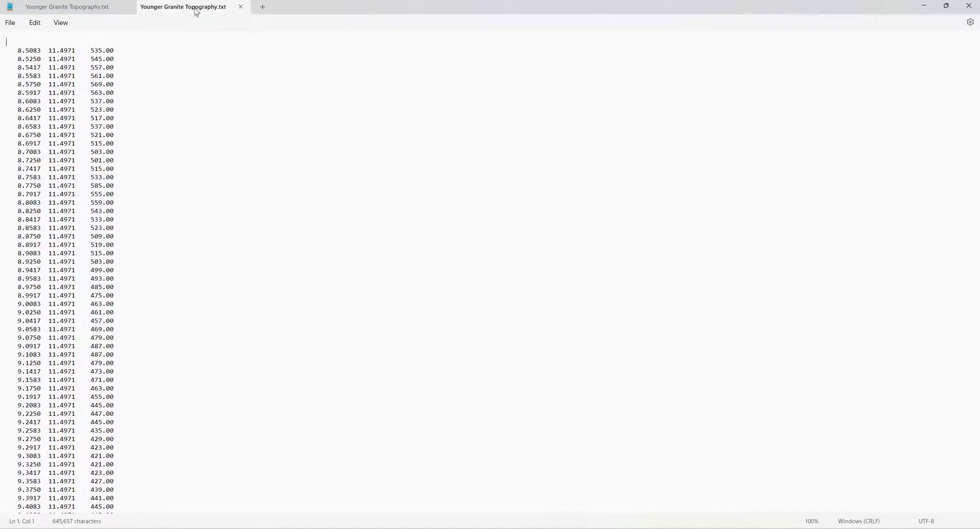
pyautogui.click(240, 8)
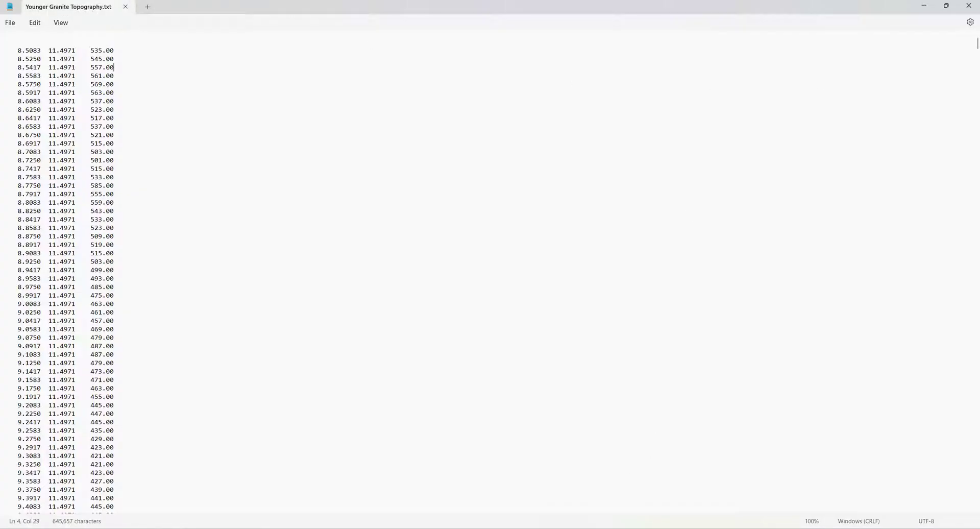
pyautogui.click(968, 5)
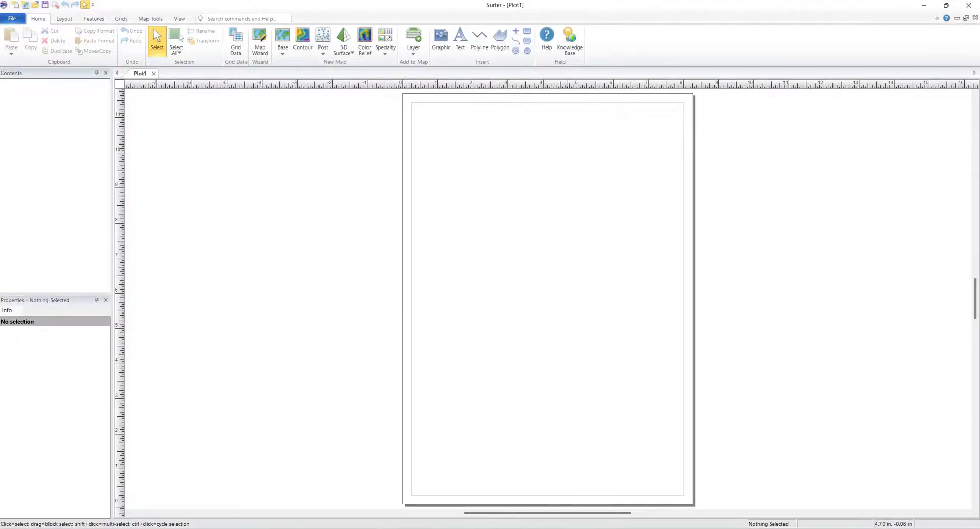
# Switch back to Chrome's 'surfer software' Google results with Alt+Tab
pyautogui.hotkey('alt', 'Tab')
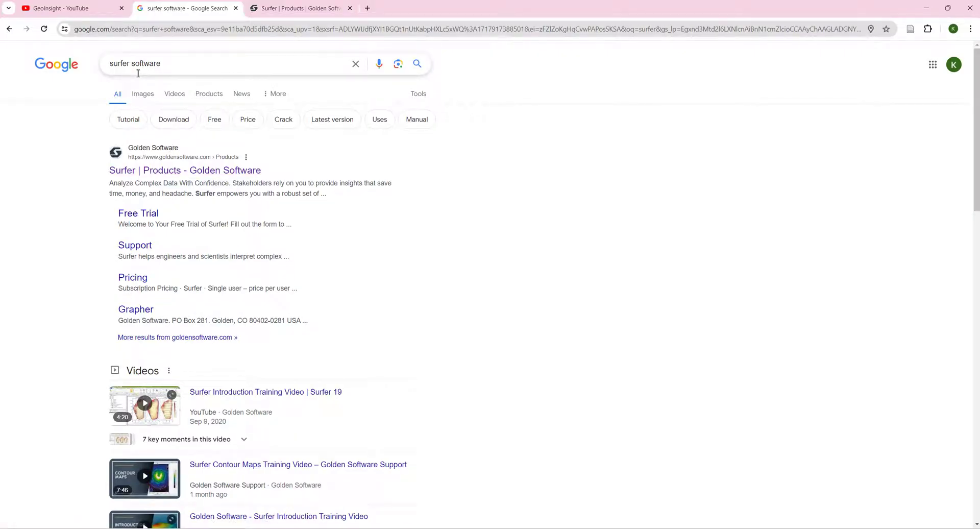
# Open the 'Surfer | Products - Golden Software' result and close the duplicate Surfer tab
pyautogui.click(147, 172)
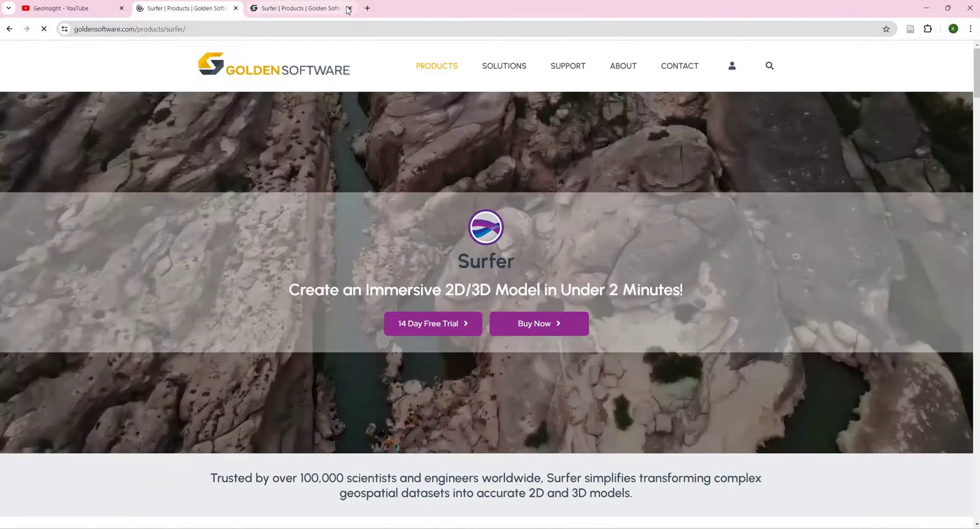
pyautogui.click(349, 9)
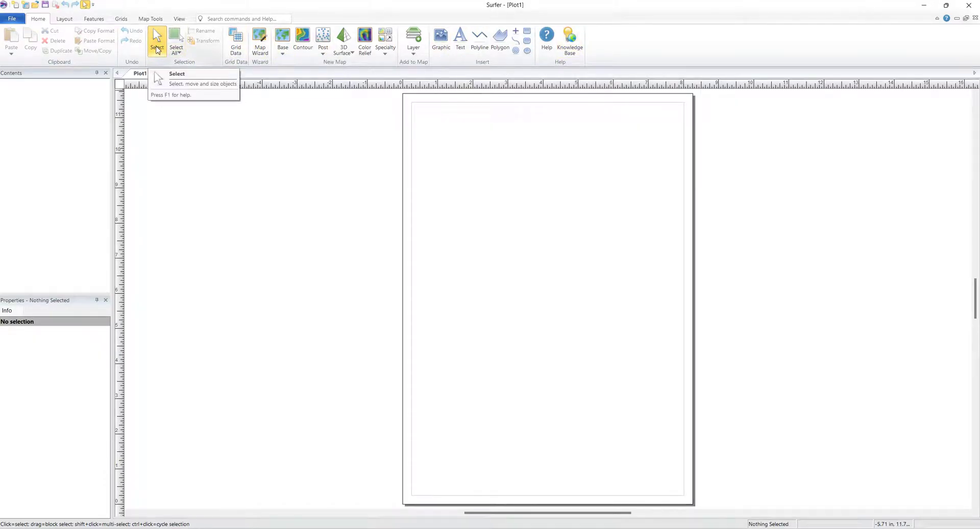
# Use Grid Data to open Younger Granite Topography from D:\Demo
pyautogui.click(240, 48)
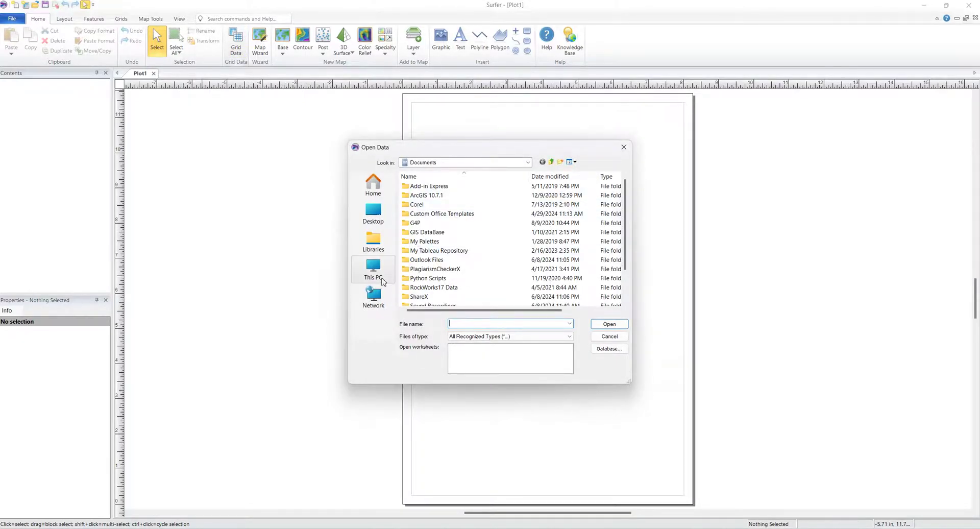
pyautogui.click(378, 277)
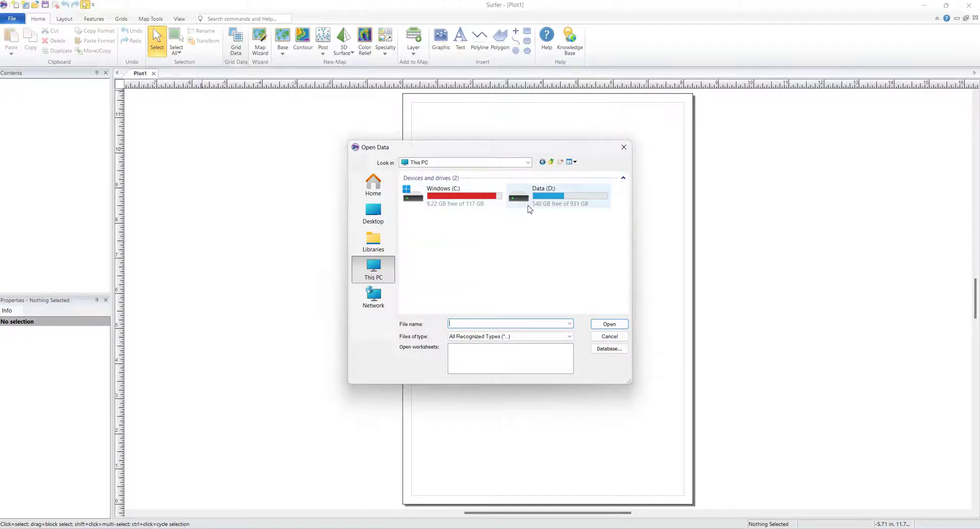
pyautogui.doubleClick(530, 202)
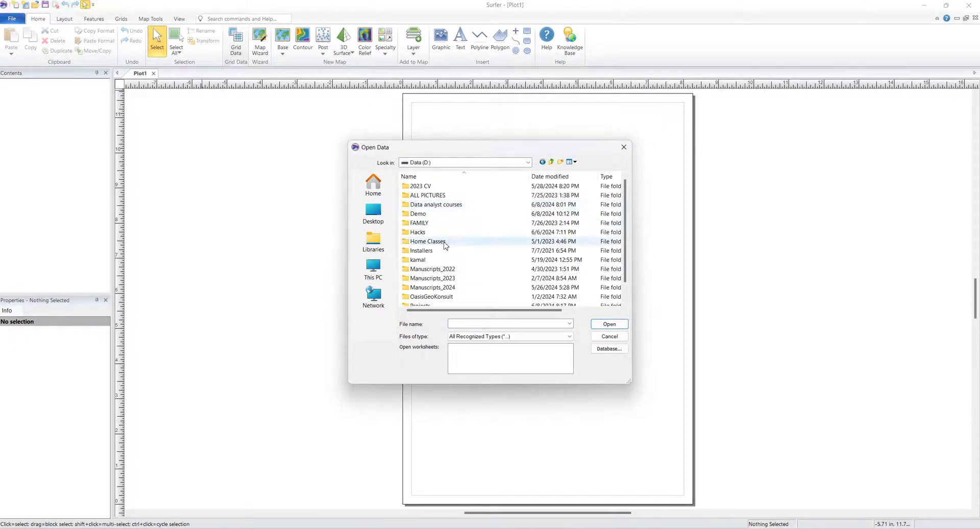
pyautogui.doubleClick(418, 214)
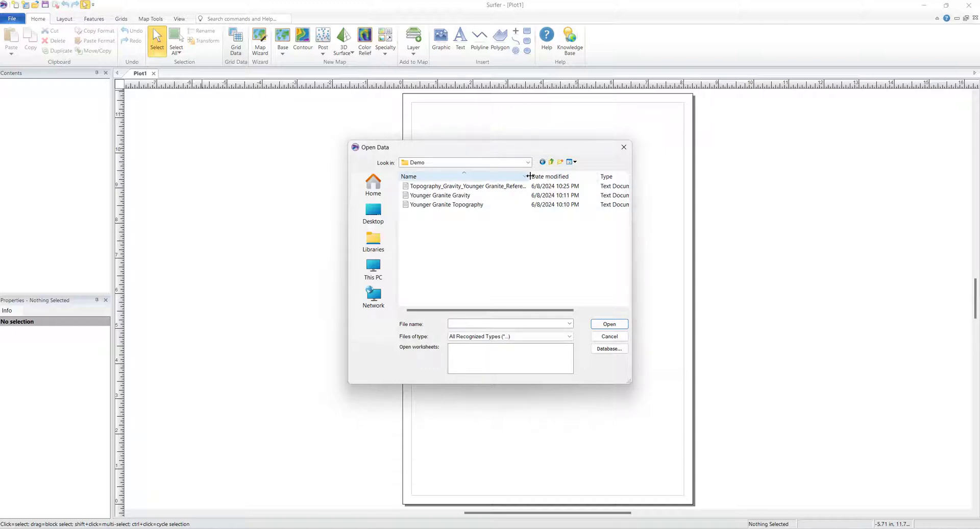
pyautogui.moveTo(529, 175); pyautogui.dragTo(569, 176)
pyautogui.click(480, 205)
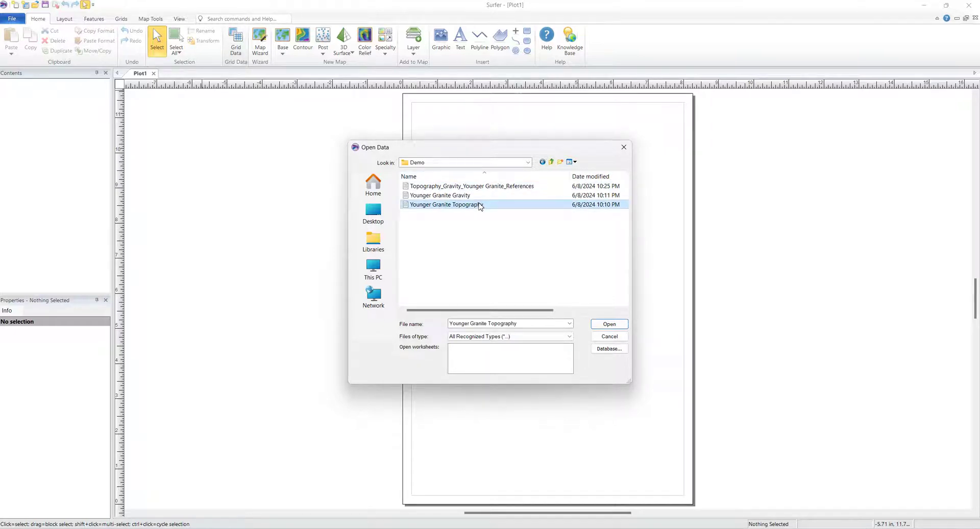
pyautogui.click(608, 324)
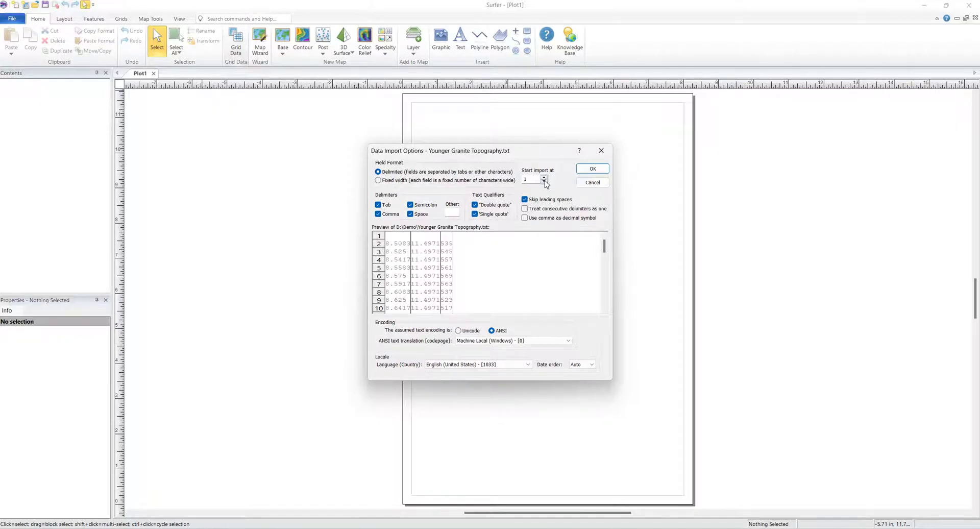
# Set the import to start at line 2 and accept the Data Import Options
pyautogui.click(544, 177)
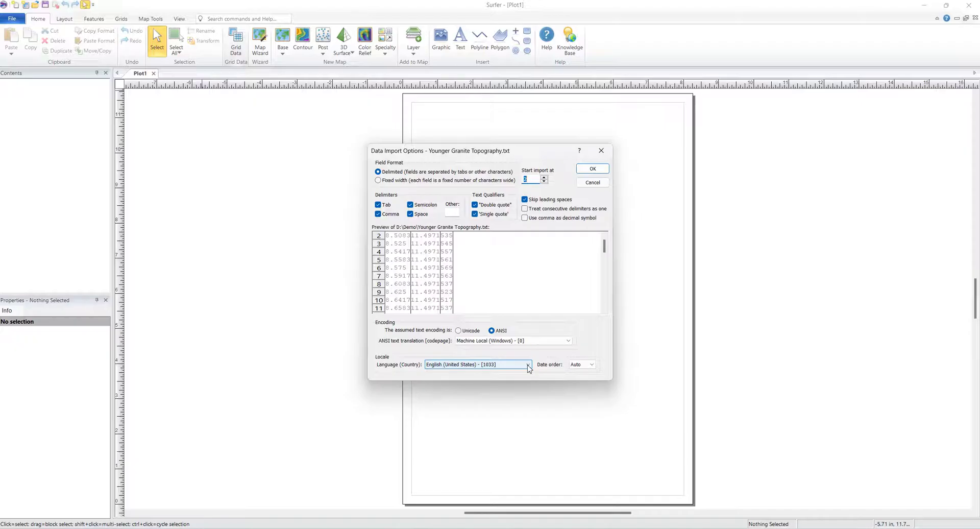
pyautogui.click(593, 171)
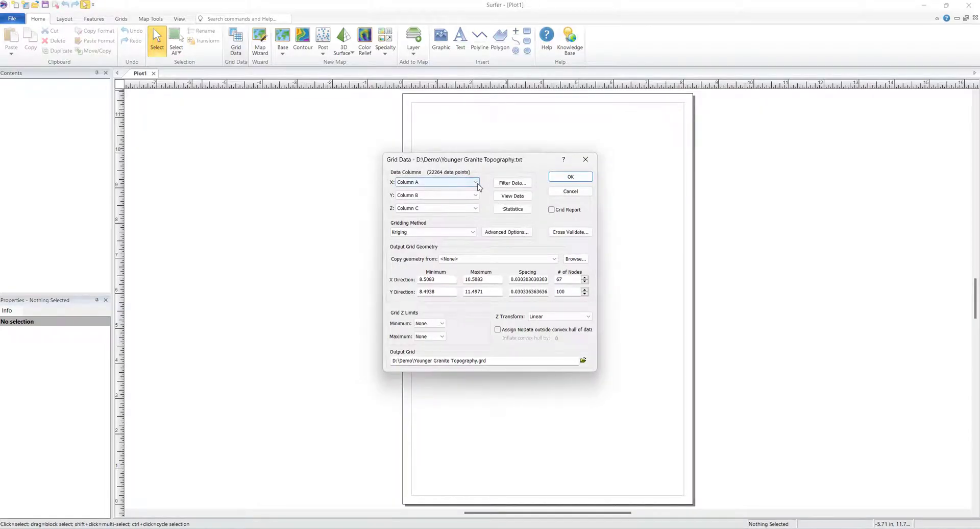
# Keep Column A as X and Column C as Z in Grid Data
pyautogui.click(476, 183)
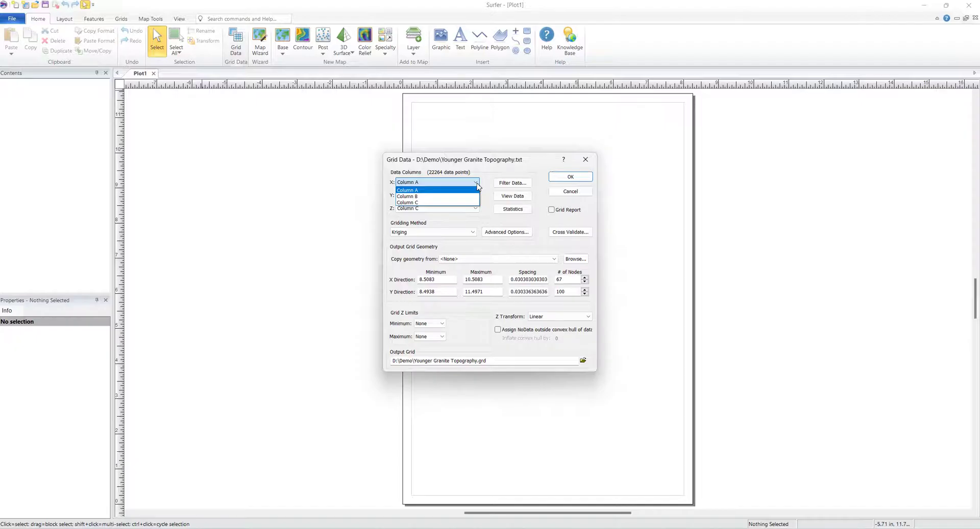
pyautogui.click(477, 185)
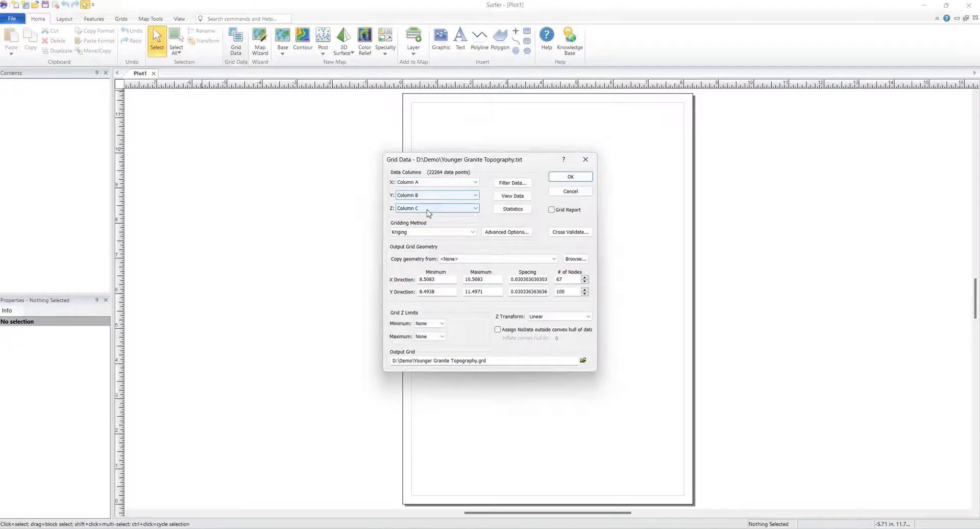
pyautogui.click(475, 208)
pyautogui.click(476, 211)
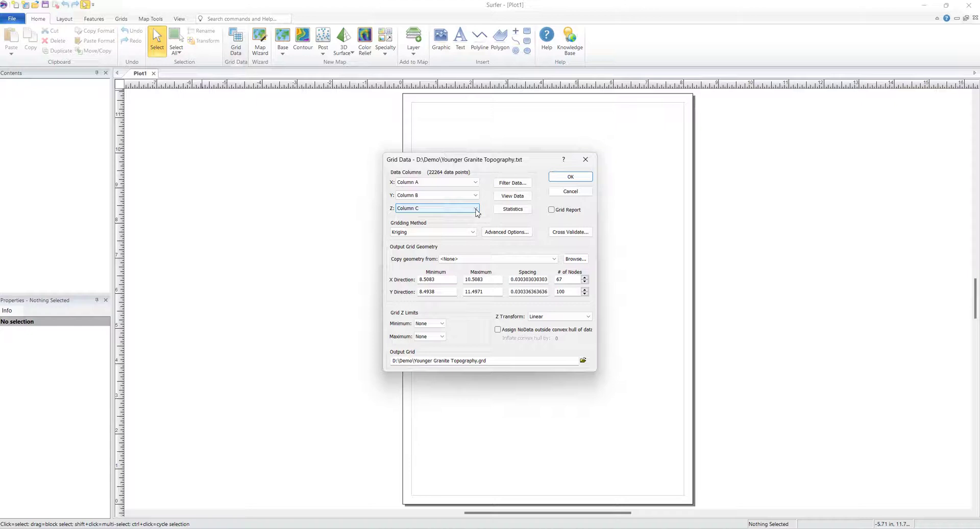
# Preview the data values, then produce a Statistics report showing 22264 points
pyautogui.click(514, 196)
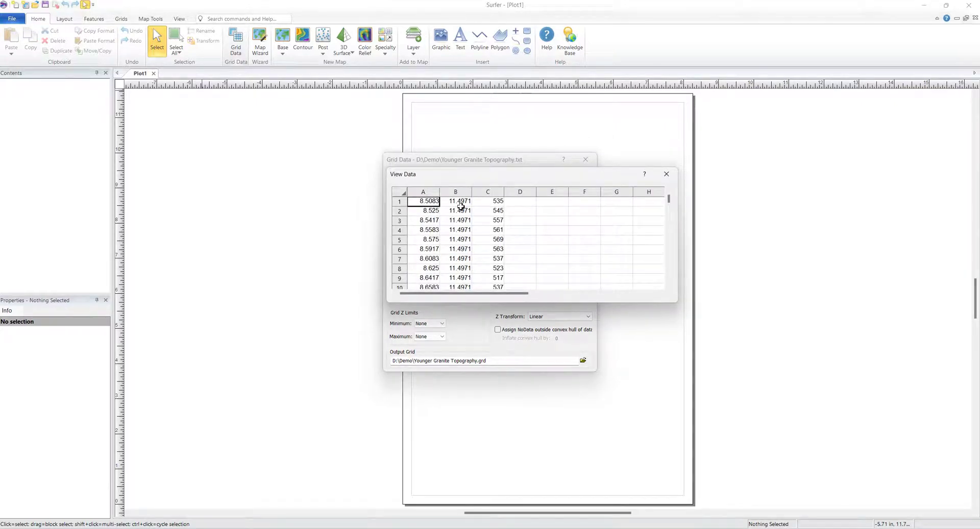
pyautogui.click(666, 174)
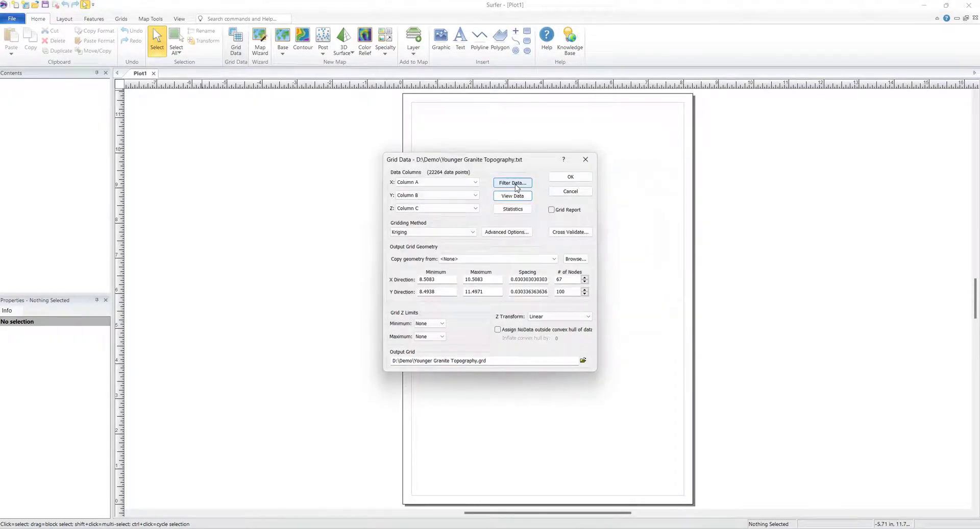
pyautogui.click(512, 209)
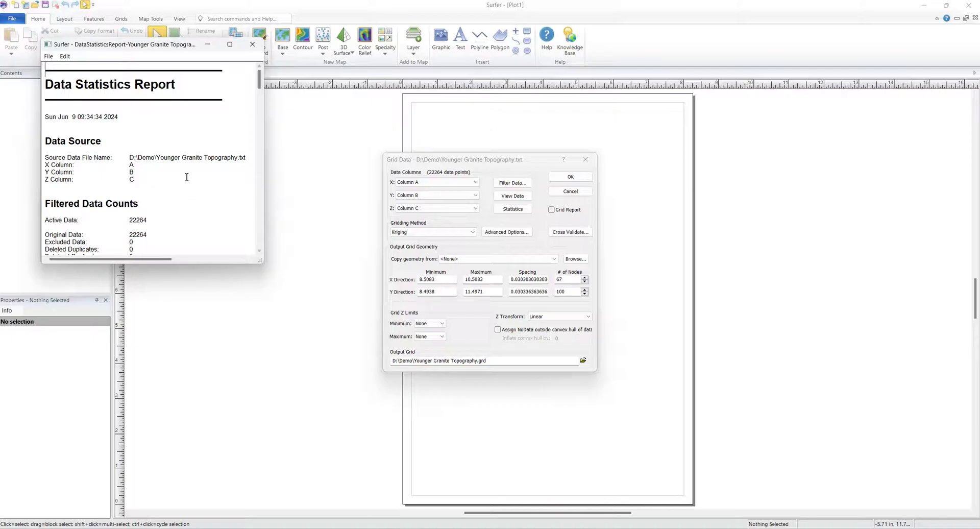
pyautogui.scroll(-5, 136, 184)
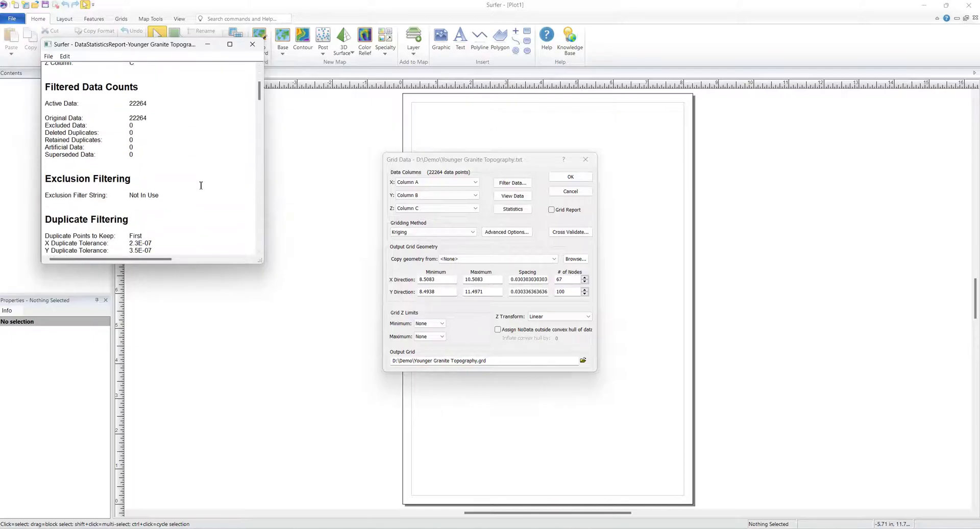
pyautogui.click(551, 210)
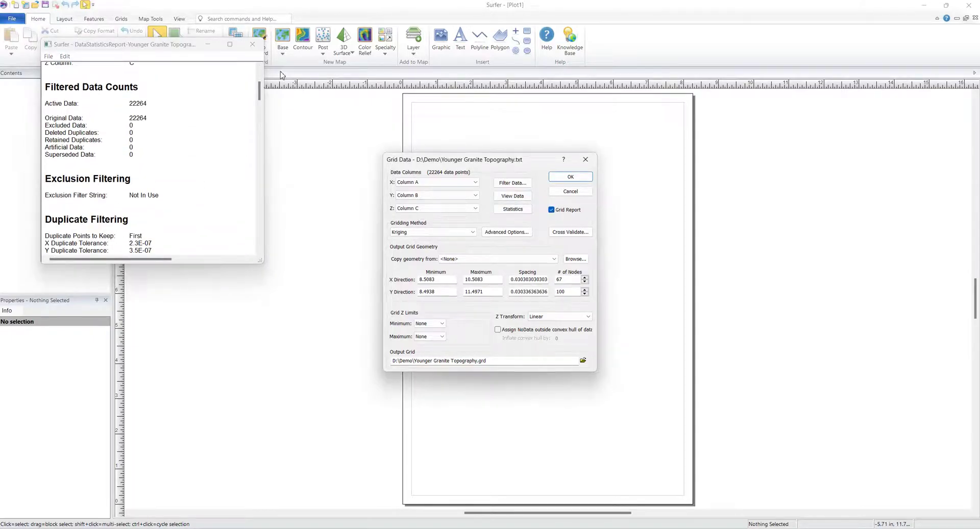
pyautogui.click(253, 47)
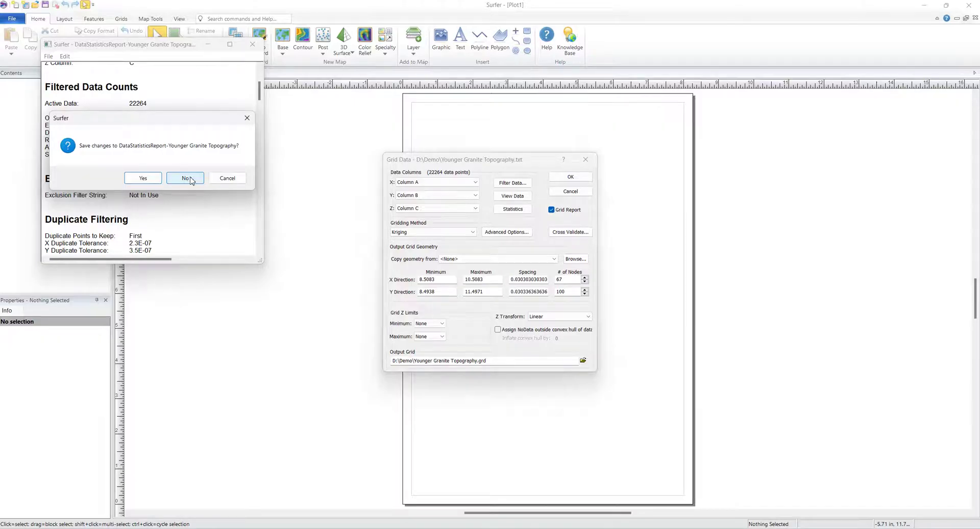
pyautogui.click(186, 178)
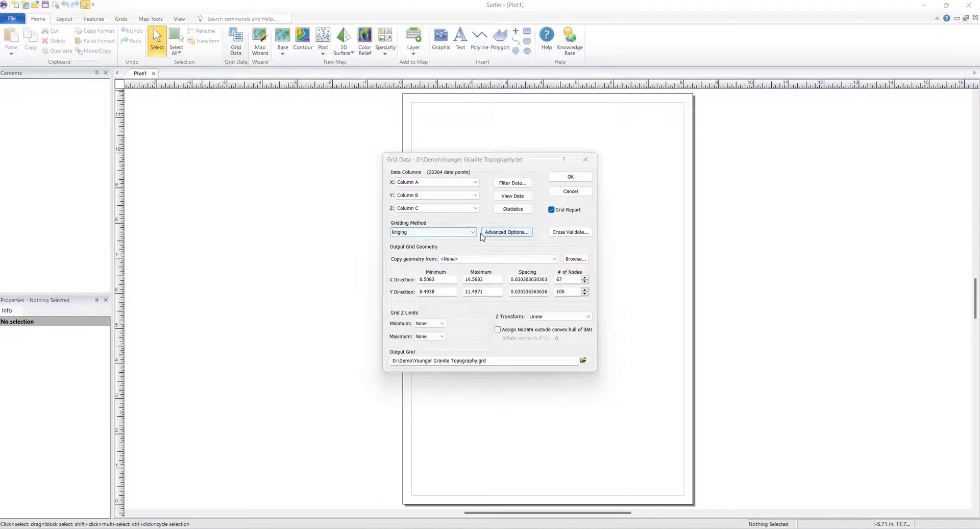
pyautogui.click(474, 234)
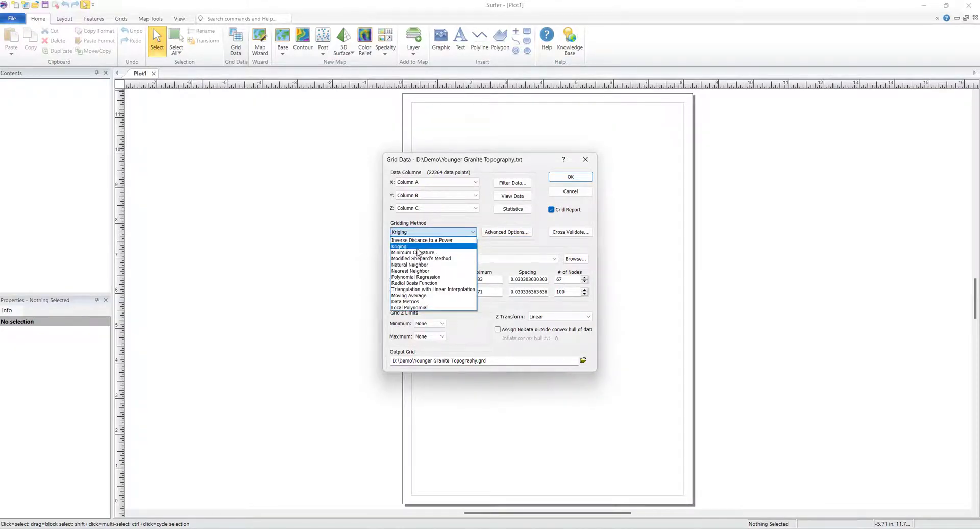
pyautogui.click(442, 247)
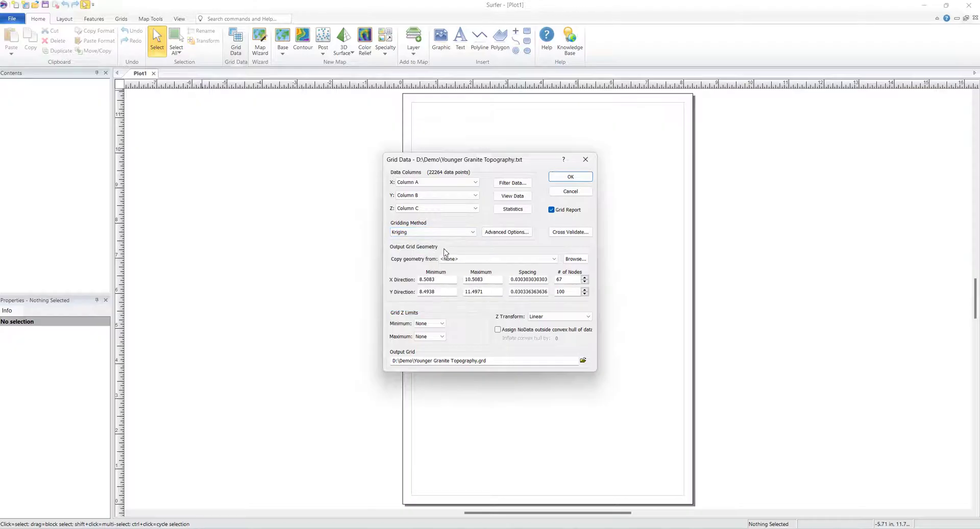
pyautogui.click(472, 234)
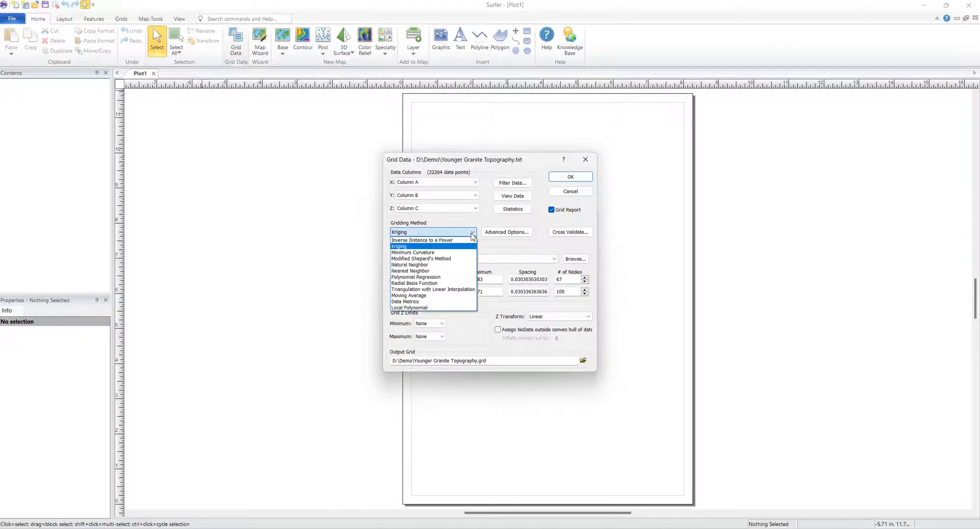
pyautogui.click(435, 247)
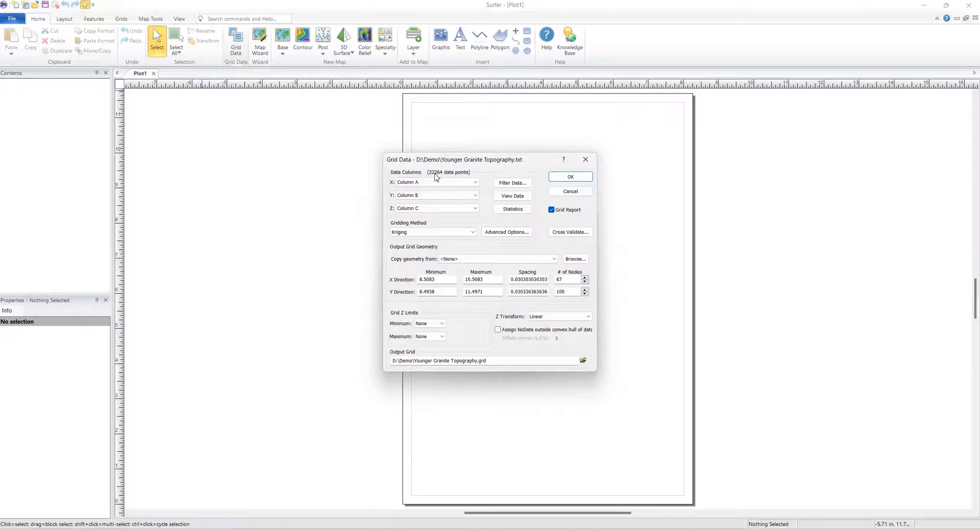
# Krige the data into Younger Granite Topography.grd and discard the Gridding Report unsaved
pyautogui.click(582, 180)
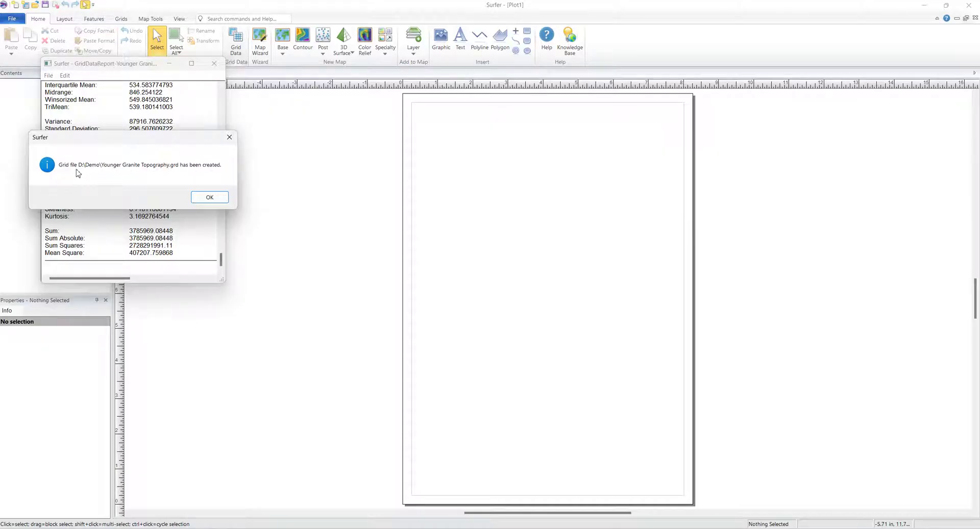
pyautogui.click(207, 200)
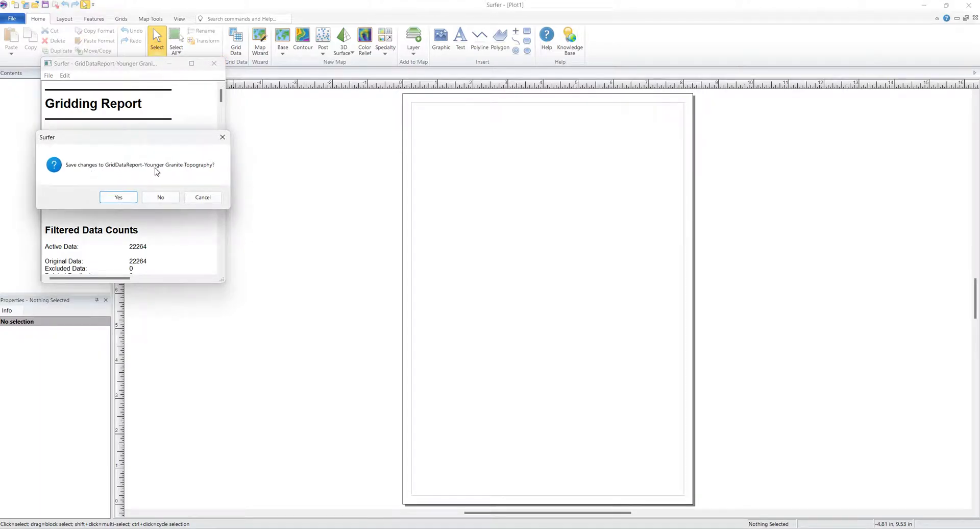
pyautogui.click(157, 198)
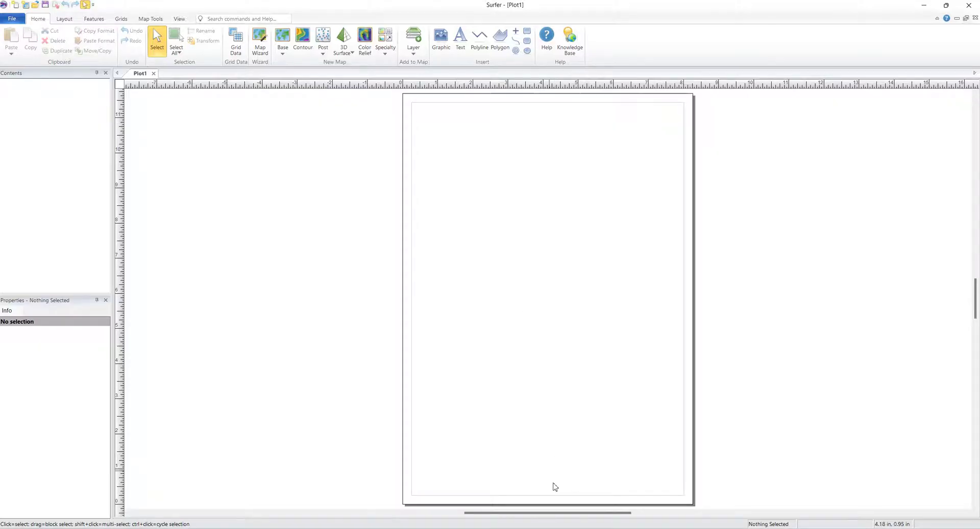
# Check that the 53 KB Younger Granite Topography grid is in Demo, then return to Surfer
pyautogui.click(490, 528)
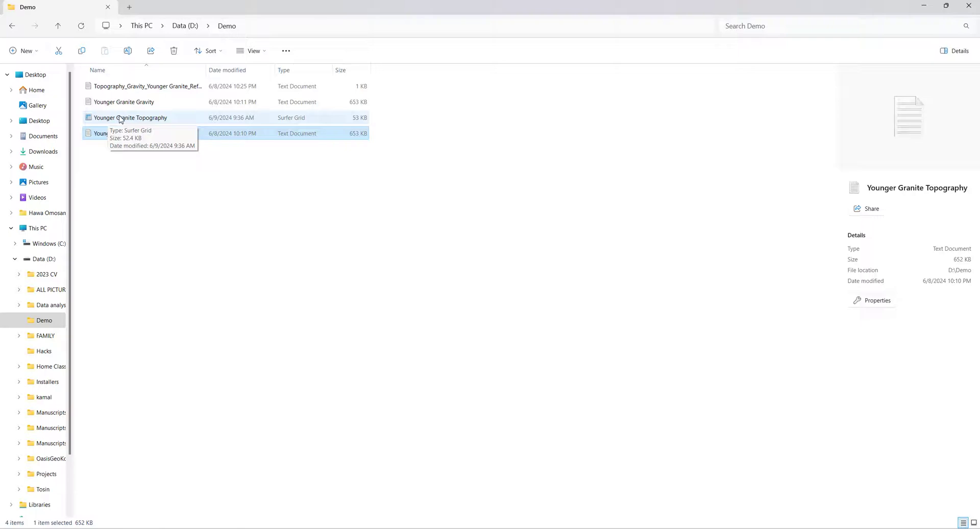
pyautogui.click(923, 6)
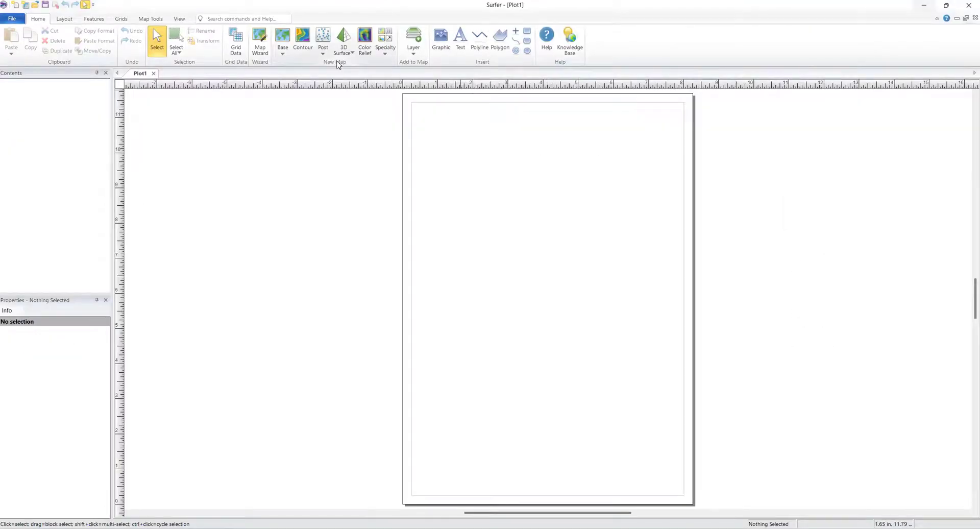
# Launch Grid Data on the Younger Granite Gravity.txt file to reach its import options
pyautogui.click(243, 46)
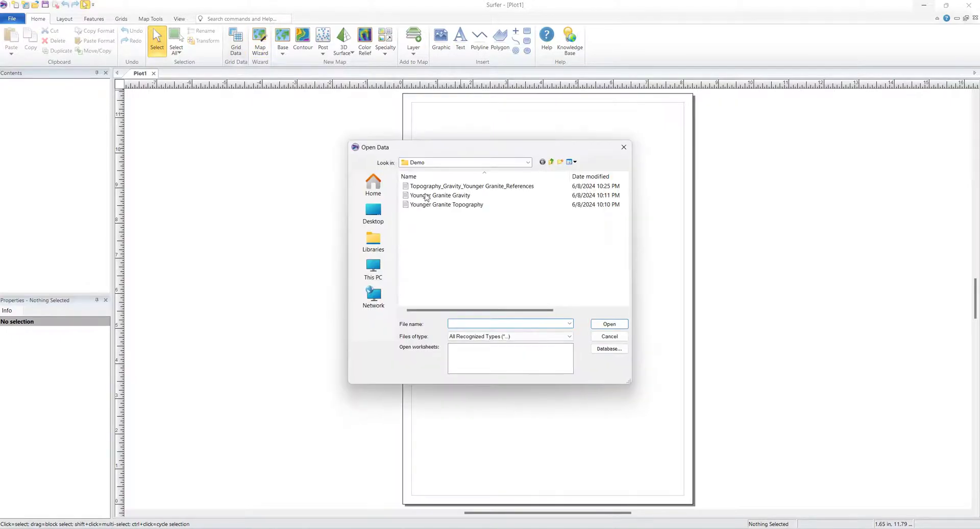
pyautogui.click(464, 199)
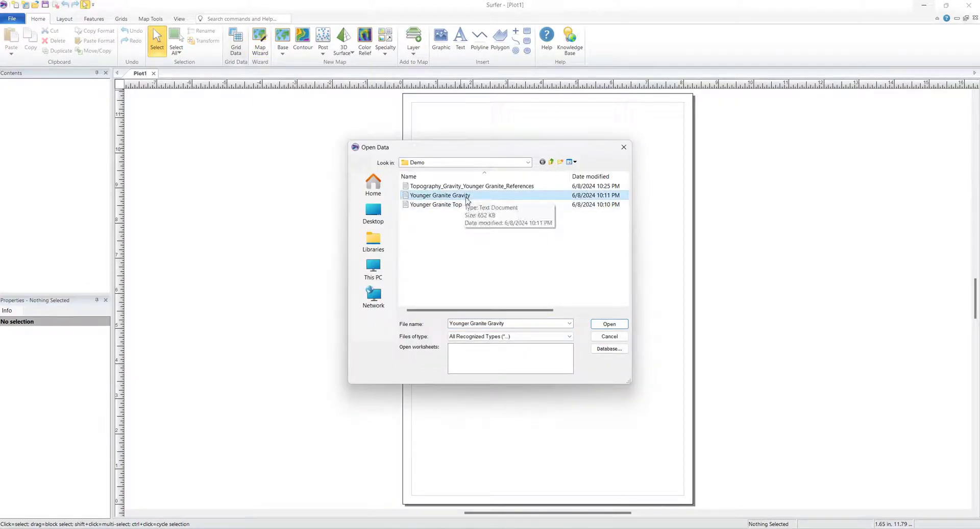
pyautogui.click(609, 324)
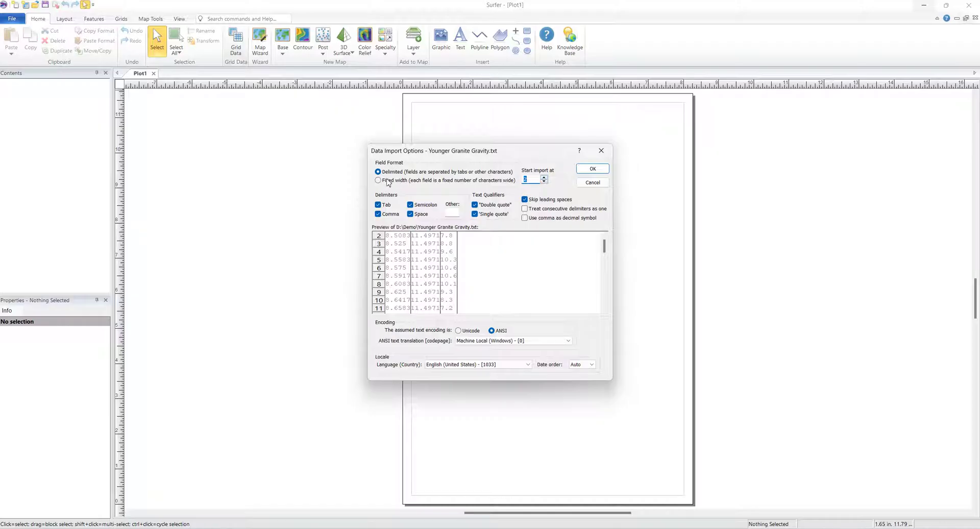
# Accept the gravity file's import options and preview its data columns
pyautogui.click(592, 169)
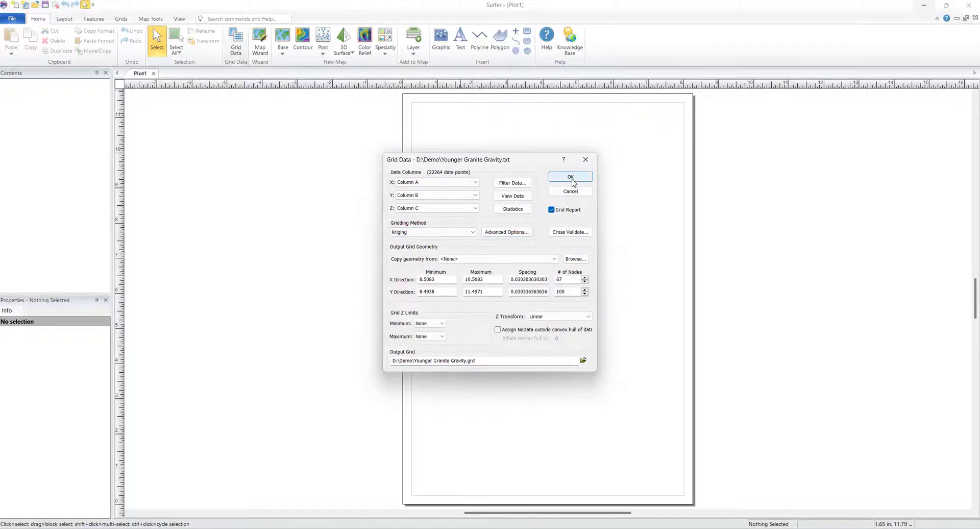
pyautogui.click(521, 202)
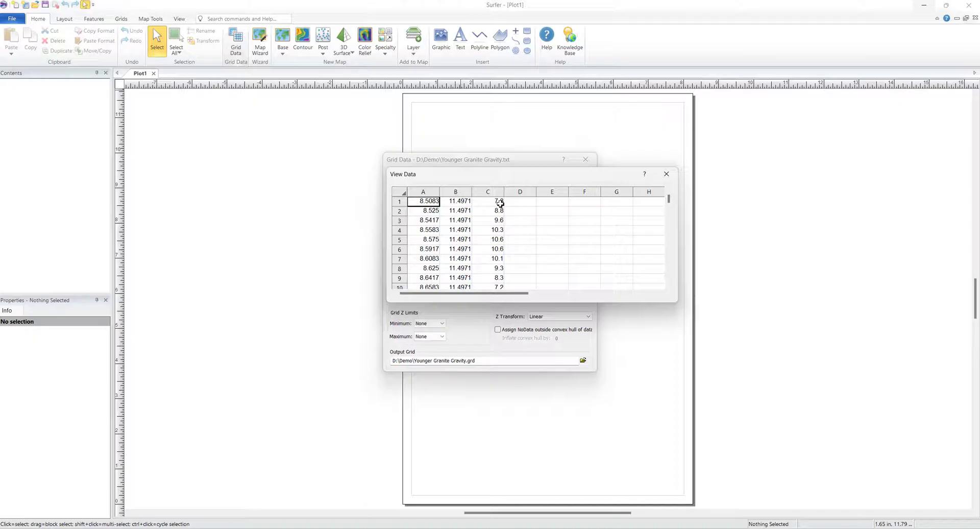
pyautogui.click(666, 175)
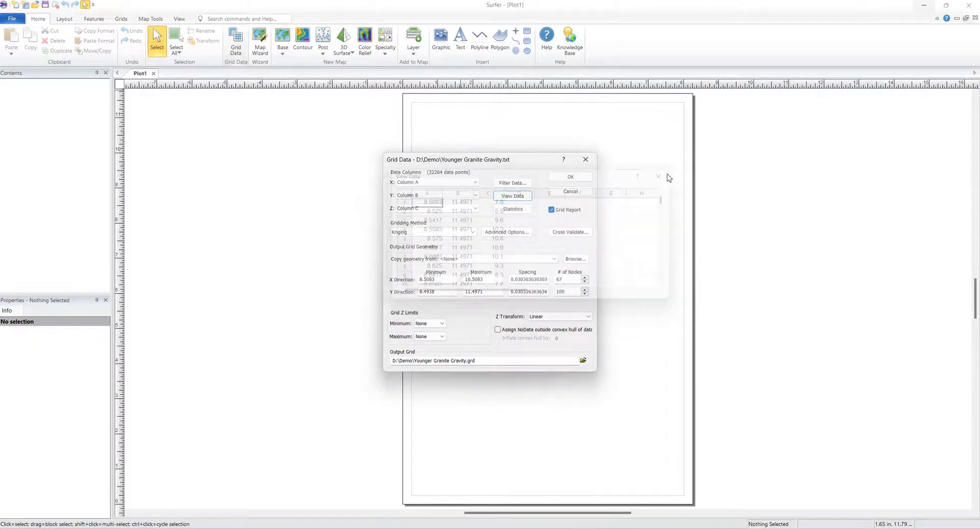
# Run Kriging gridding to create Younger Granite Gravity.grd and discard the gridding report unsaved
pyautogui.click(570, 176)
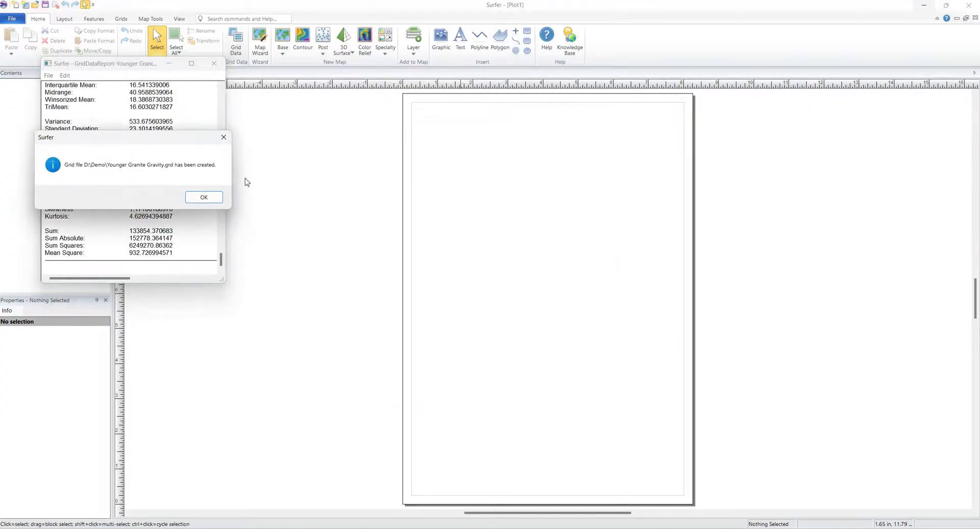
pyautogui.click(204, 197)
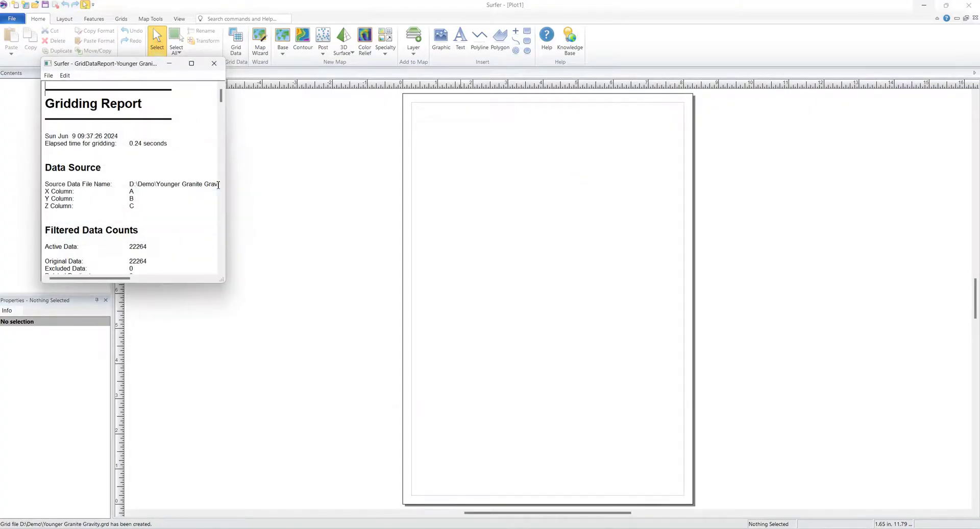
pyautogui.click(214, 63)
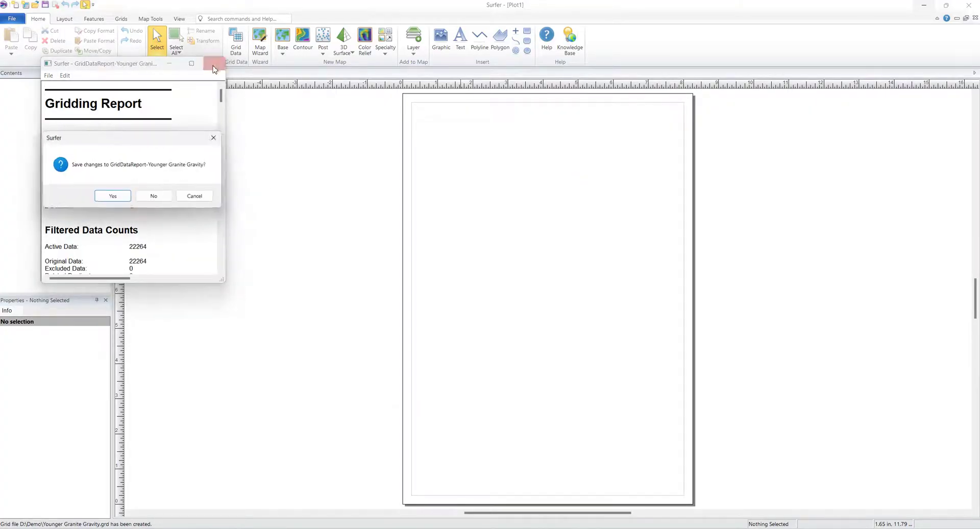
pyautogui.click(155, 198)
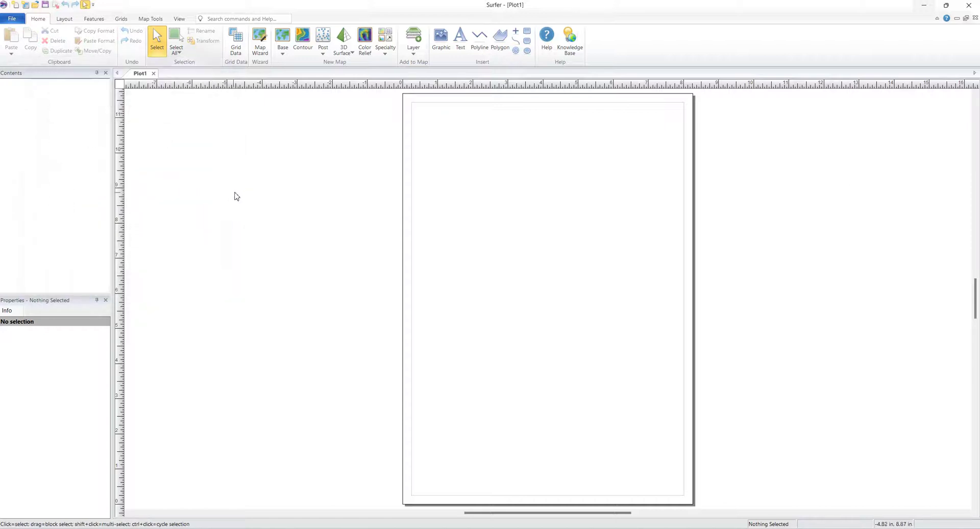
# Create a contour map from Younger Granite Topography.grd and drag it to the page's left side
pyautogui.click(301, 42)
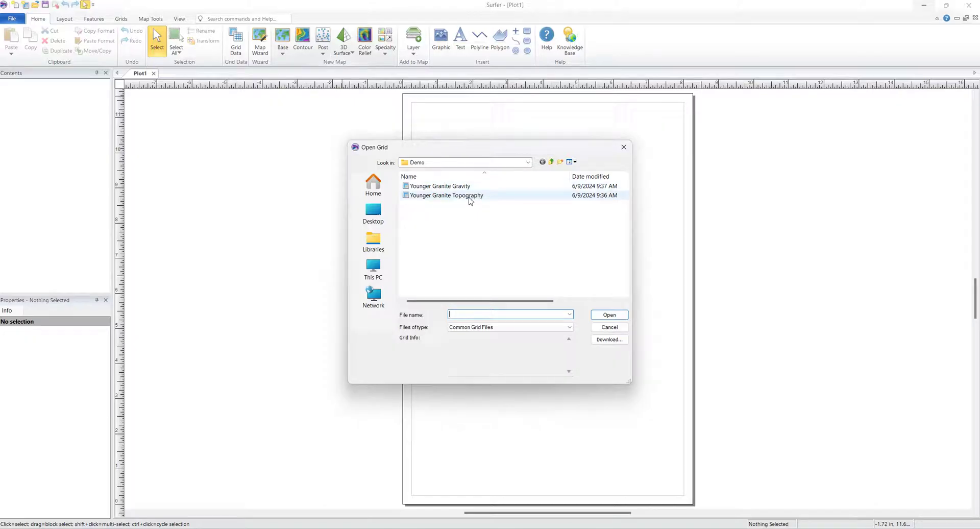
pyautogui.click(470, 197)
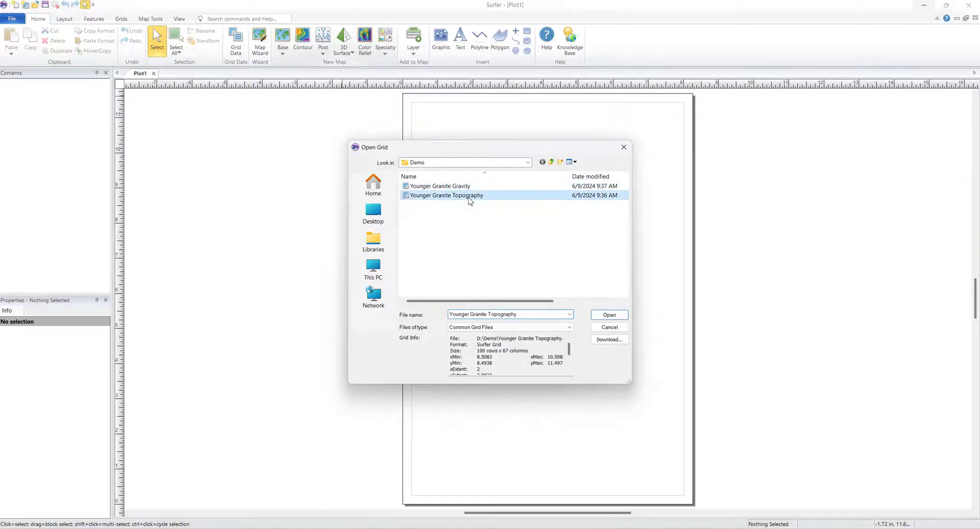
pyautogui.click(607, 315)
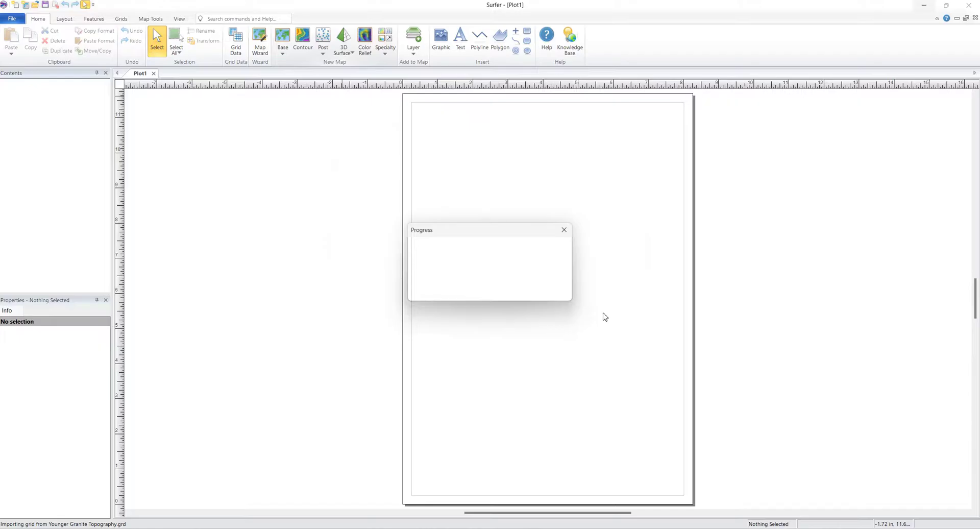
pyautogui.moveTo(477, 281); pyautogui.dragTo(258, 262)
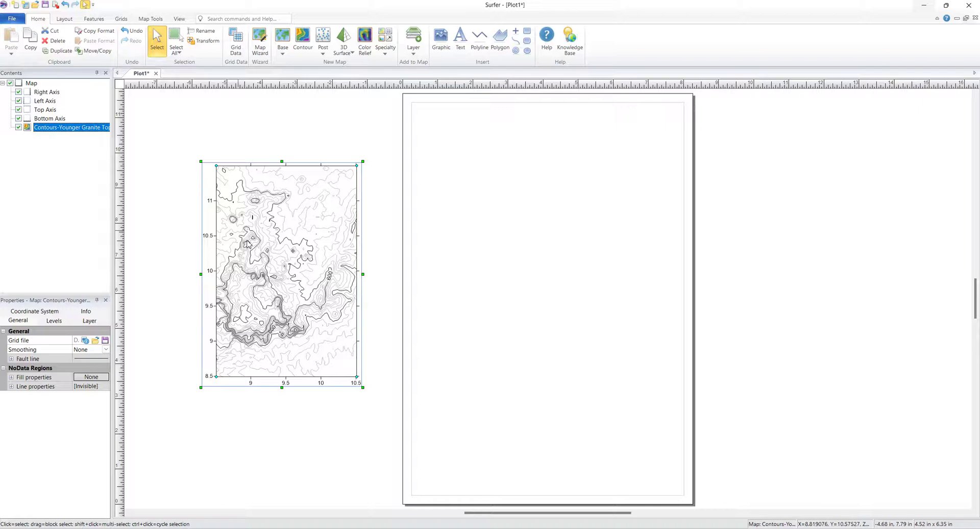
# Reselect the contour map and toggle its left and right axes, leaving both visible
pyautogui.click(378, 247)
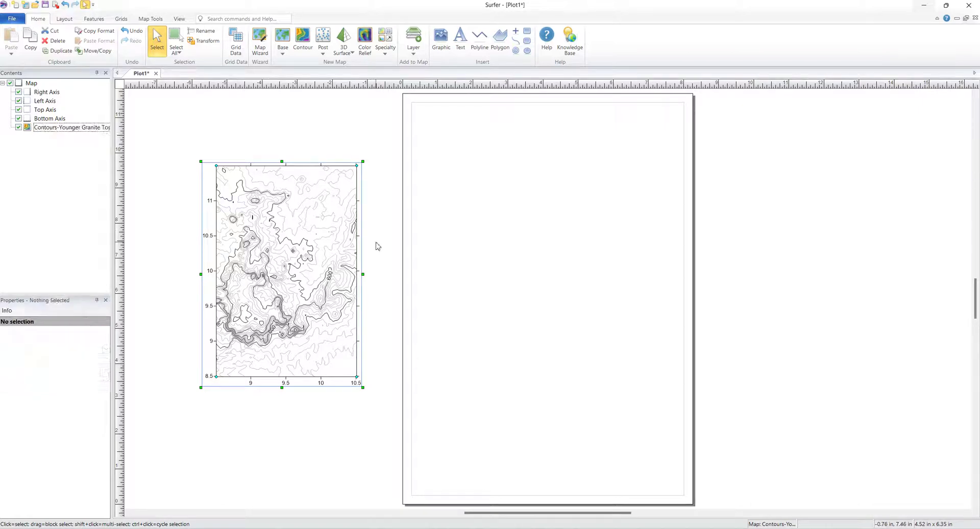
pyautogui.click(311, 224)
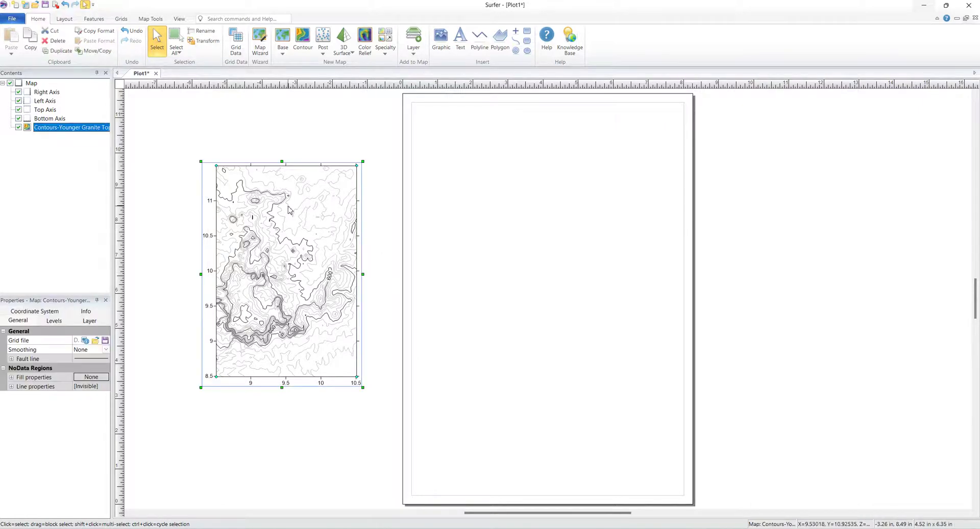
pyautogui.click(19, 101)
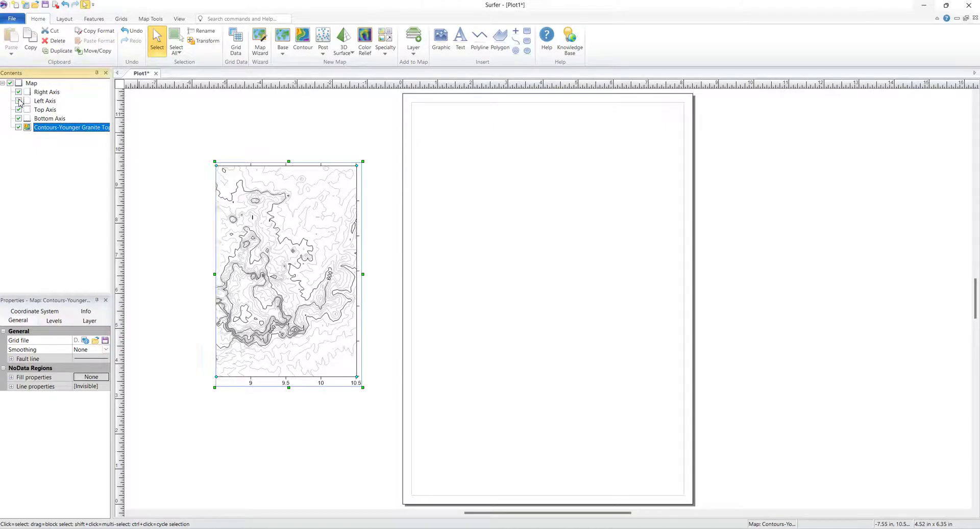
pyautogui.click(19, 101)
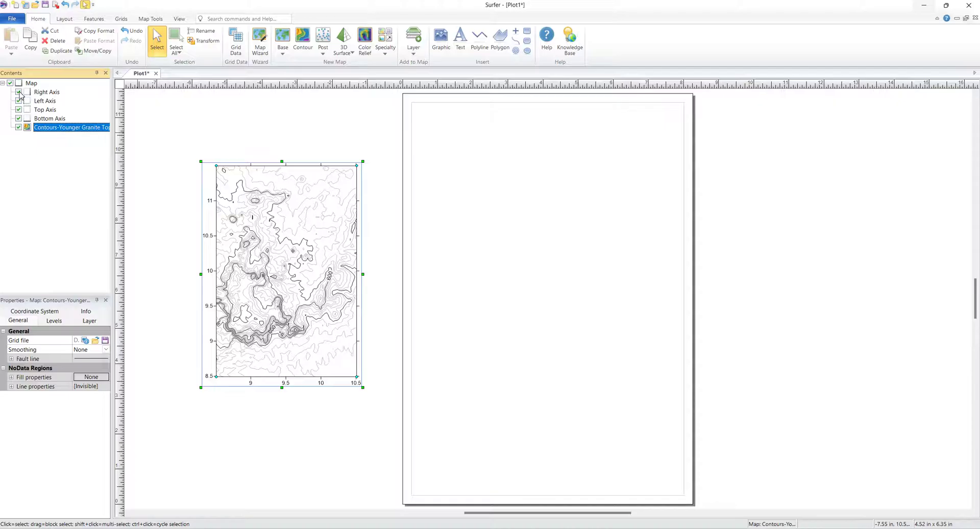
pyautogui.click(20, 93)
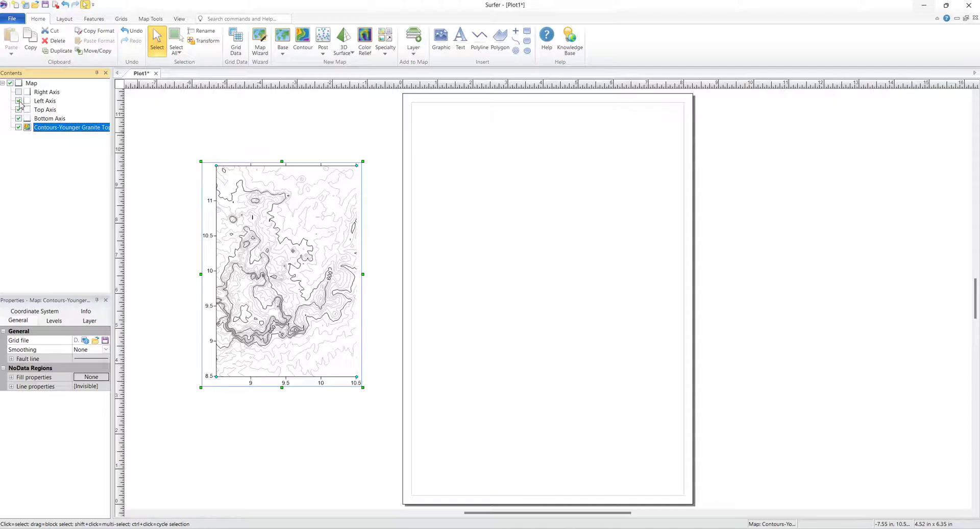
pyautogui.click(20, 93)
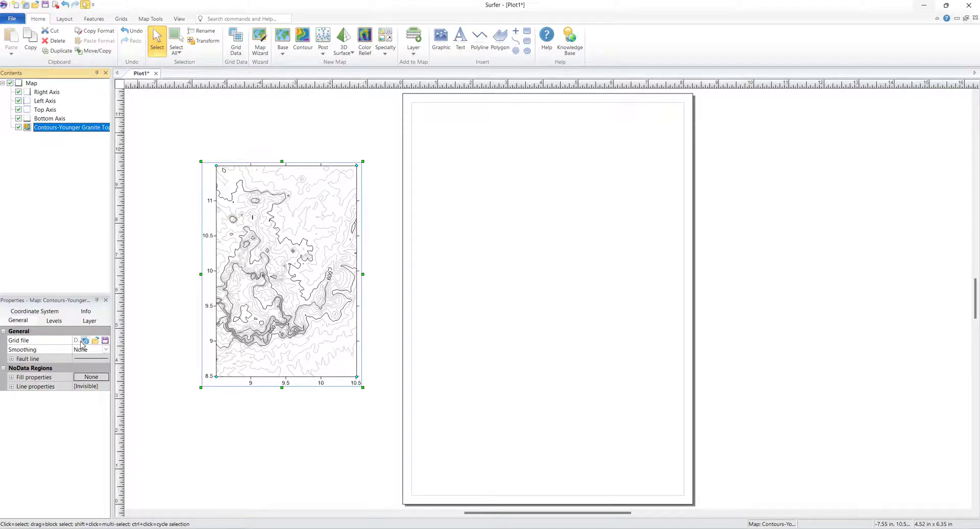
# Check the map's unreferenced local coordinate system unchanged, then view contour levels 100–1600 at 50 interval
pyautogui.click(35, 311)
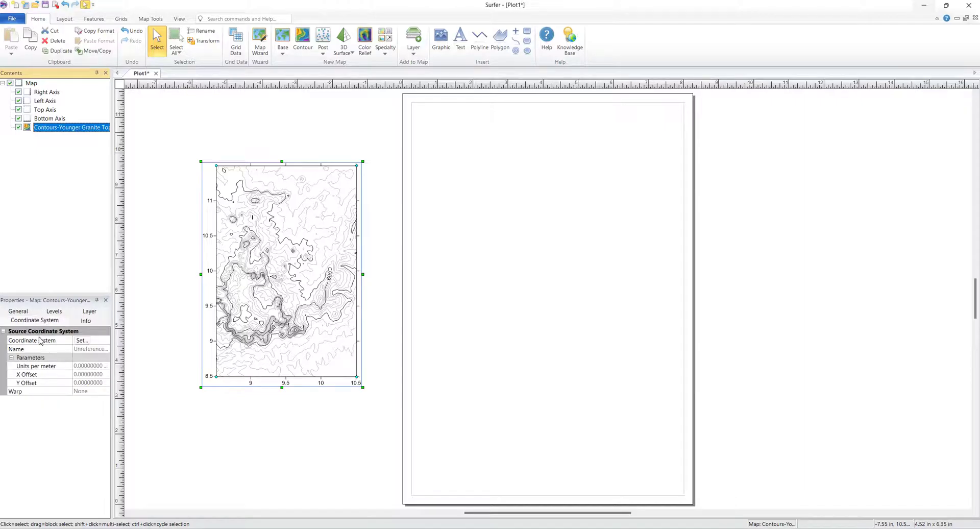
pyautogui.click(81, 342)
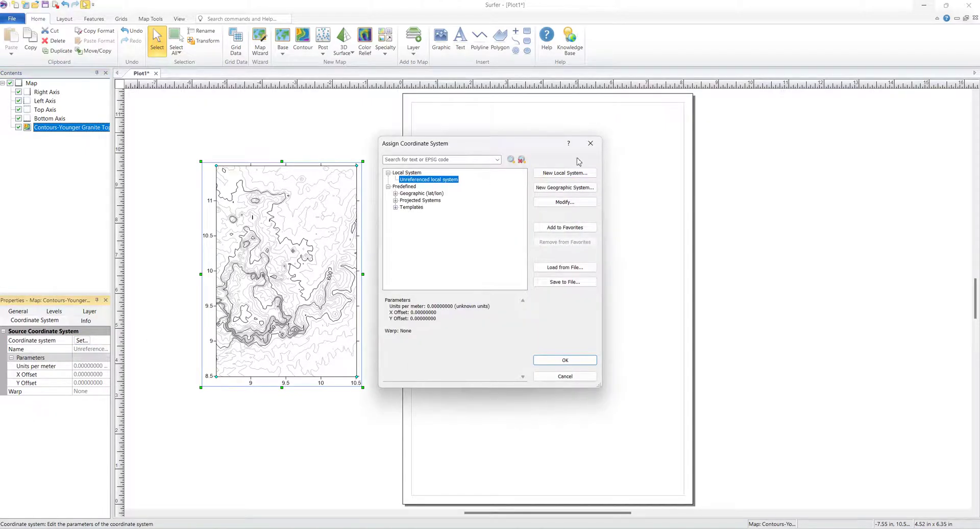
pyautogui.click(590, 142)
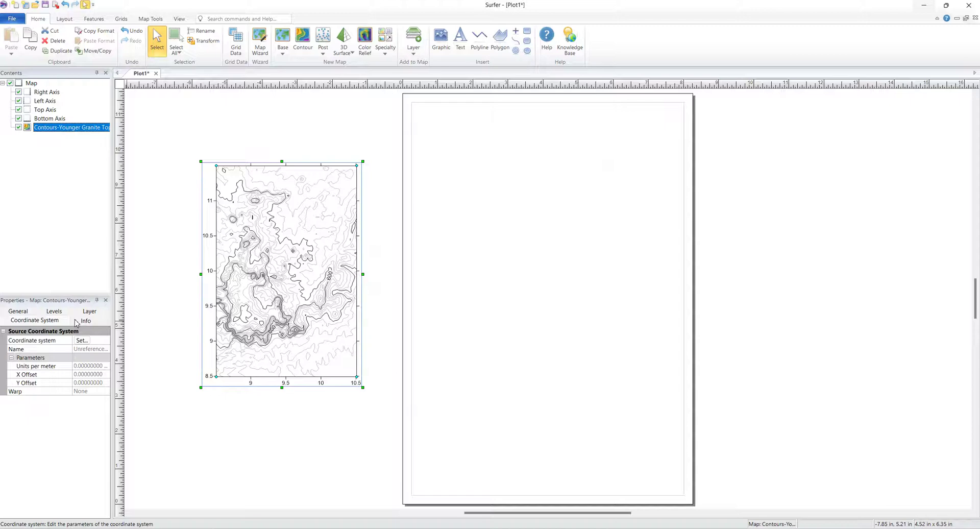
pyautogui.click(54, 313)
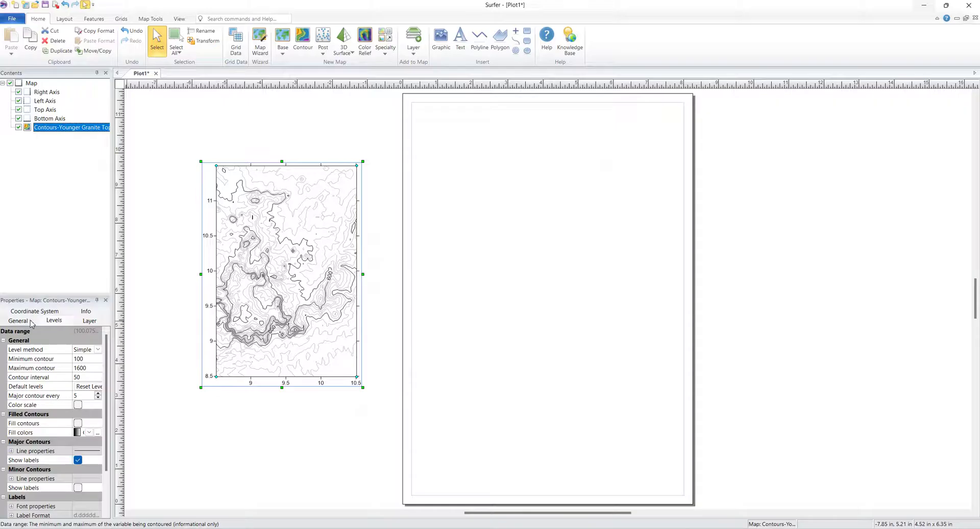
# Enable Fill contours on the topography map and apply the Terrain fill colour scheme
pyautogui.scroll(-2, 27, 441)
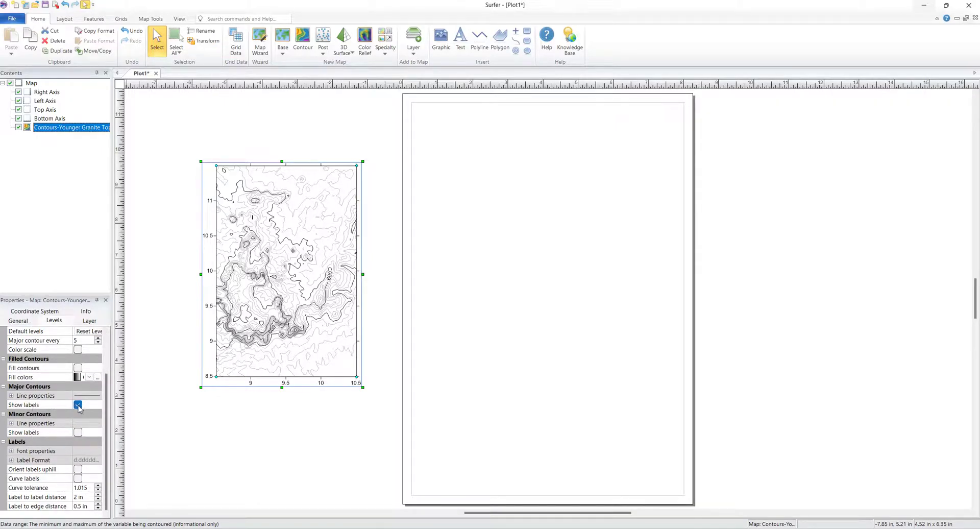
pyautogui.click(78, 368)
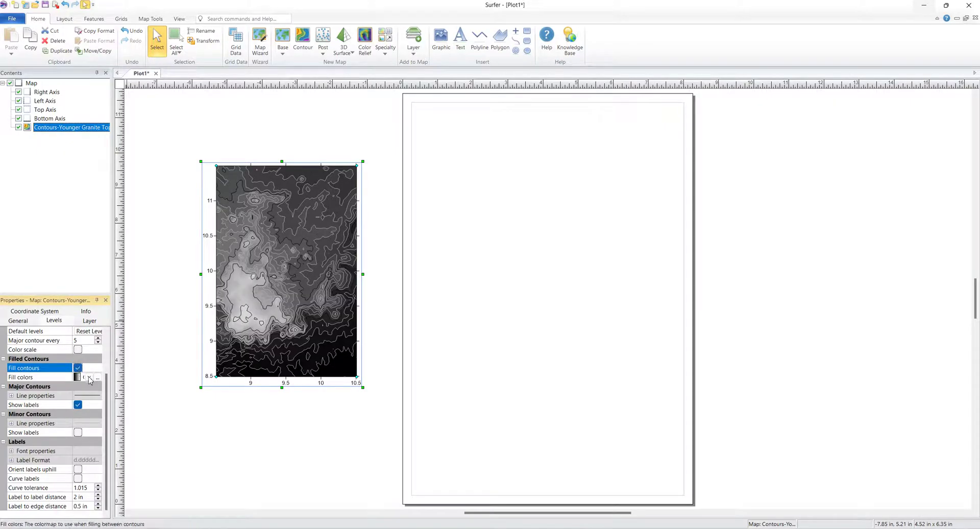
pyautogui.click(87, 377)
pyautogui.click(90, 377)
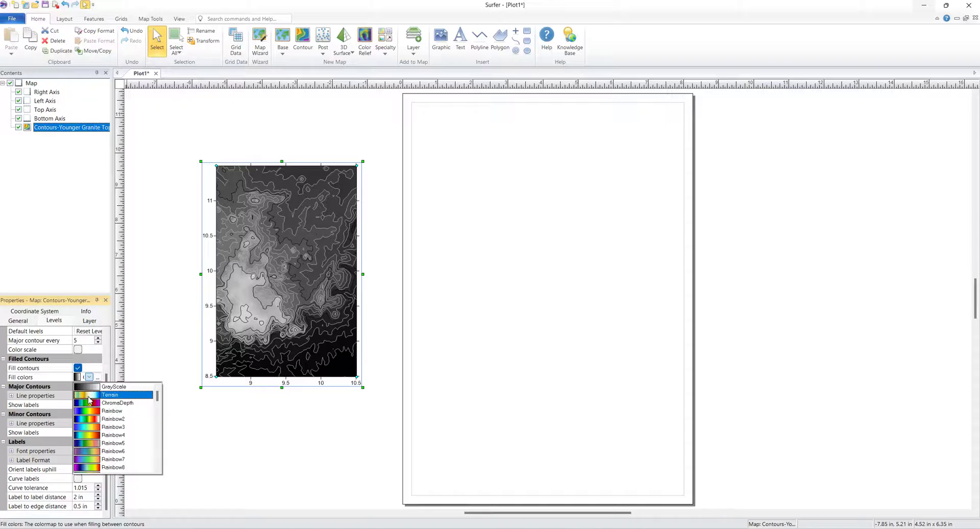
pyautogui.click(89, 396)
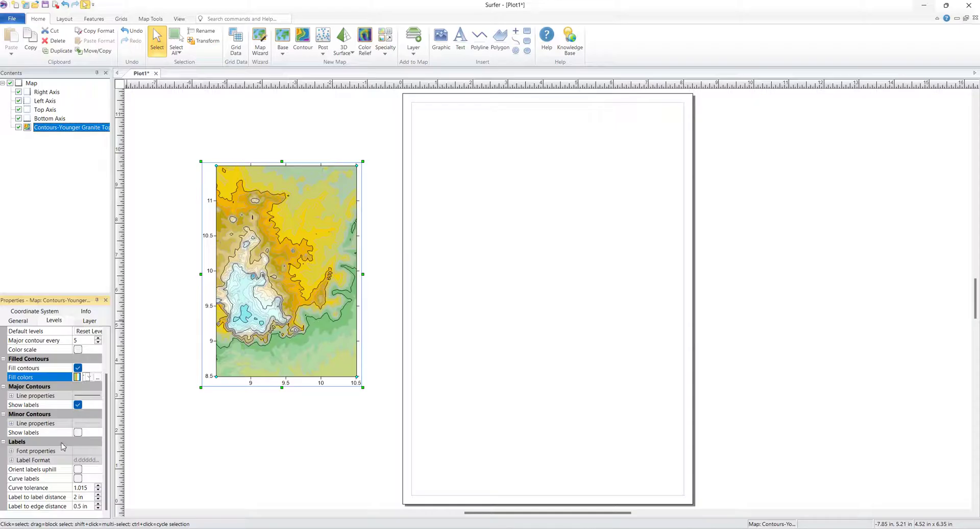
pyautogui.scroll(2, 62, 445)
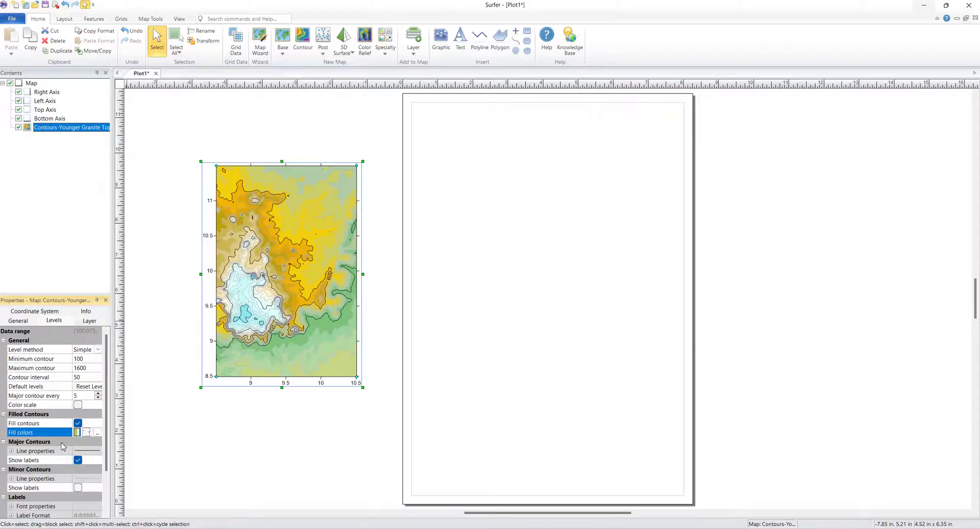
# Create a colour relief map from Younger Granite Topography.grd and move it up and left
pyautogui.click(365, 38)
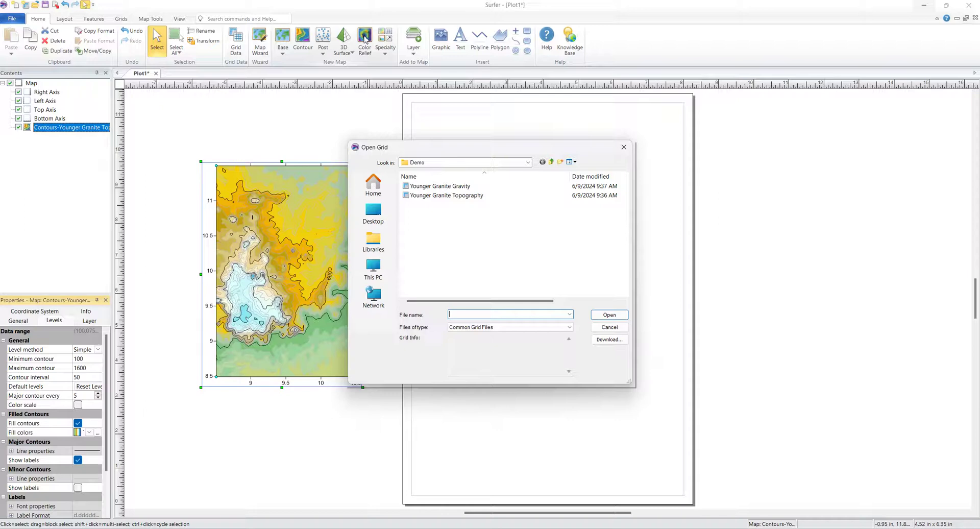
pyautogui.click(445, 196)
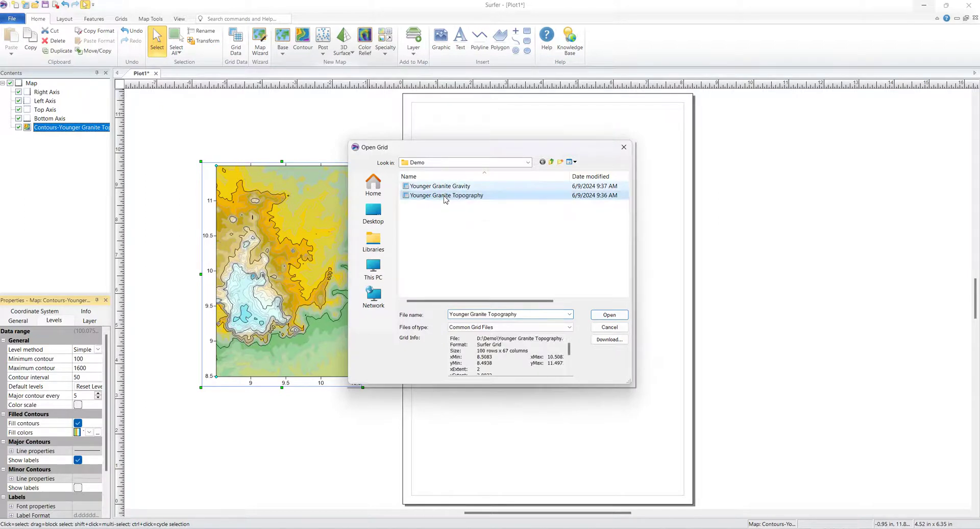
pyautogui.click(609, 316)
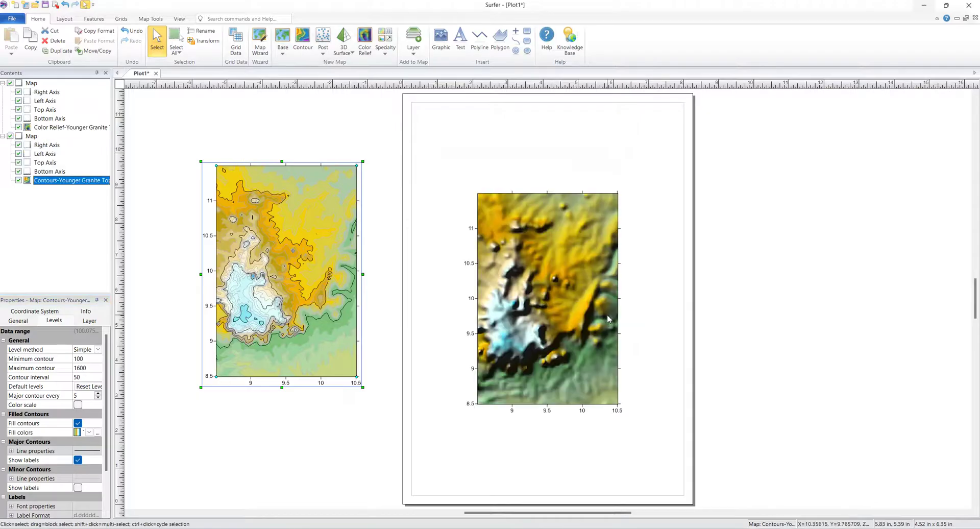
pyautogui.moveTo(565, 314); pyautogui.dragTo(549, 285)
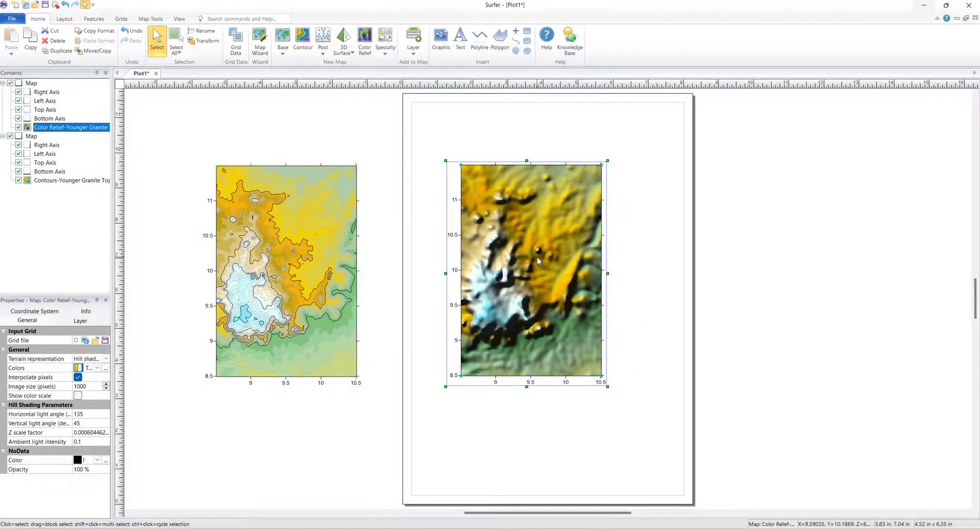
# Show the 200–1500 colour scale, drag it beside the relief map, and select the contour map
pyautogui.click(78, 396)
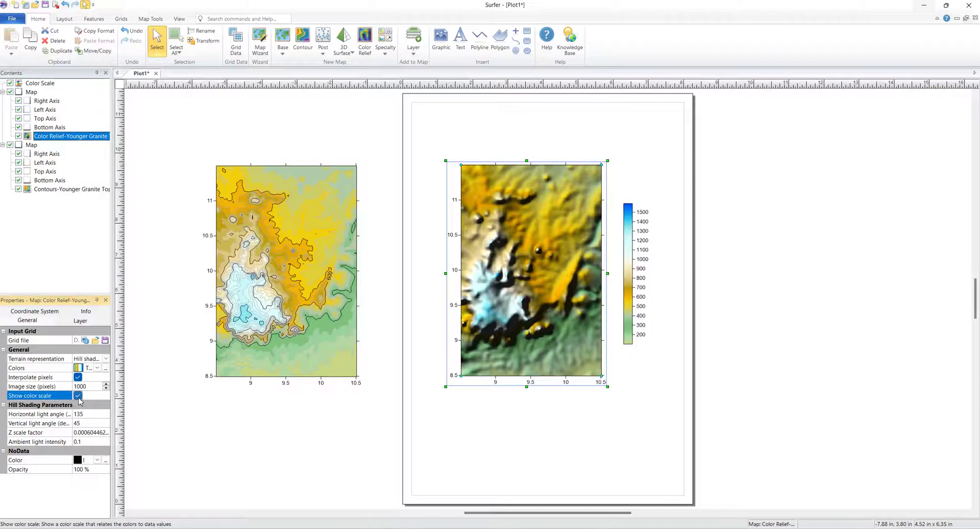
pyautogui.moveTo(632, 278); pyautogui.dragTo(617, 317)
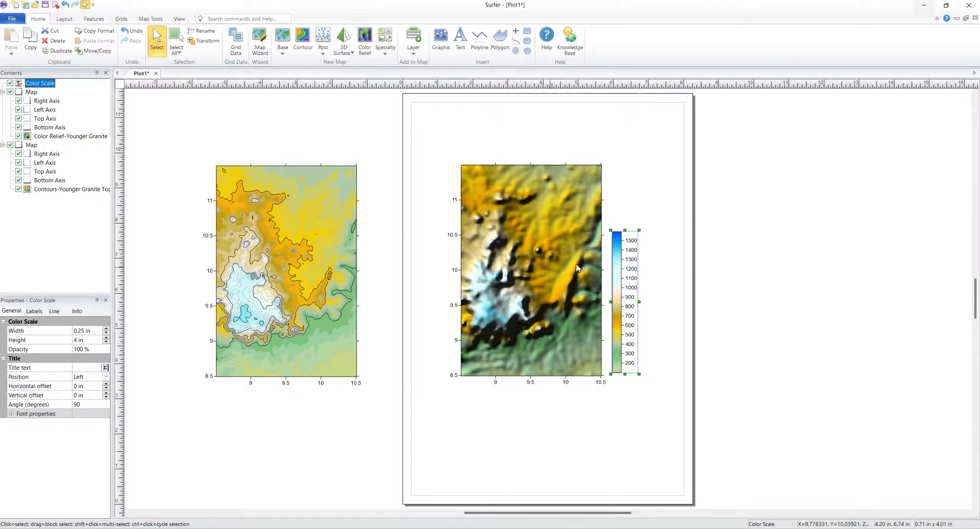
pyautogui.moveTo(325, 226); pyautogui.dragTo(337, 226)
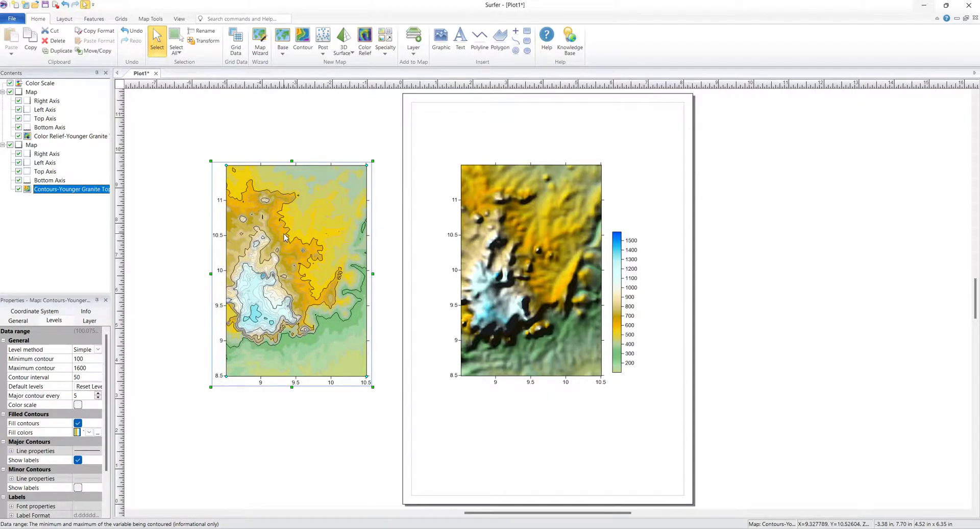
# Delete the separate contour map and reselect the Color Relief layer for adding layers
pyautogui.press('Delete')
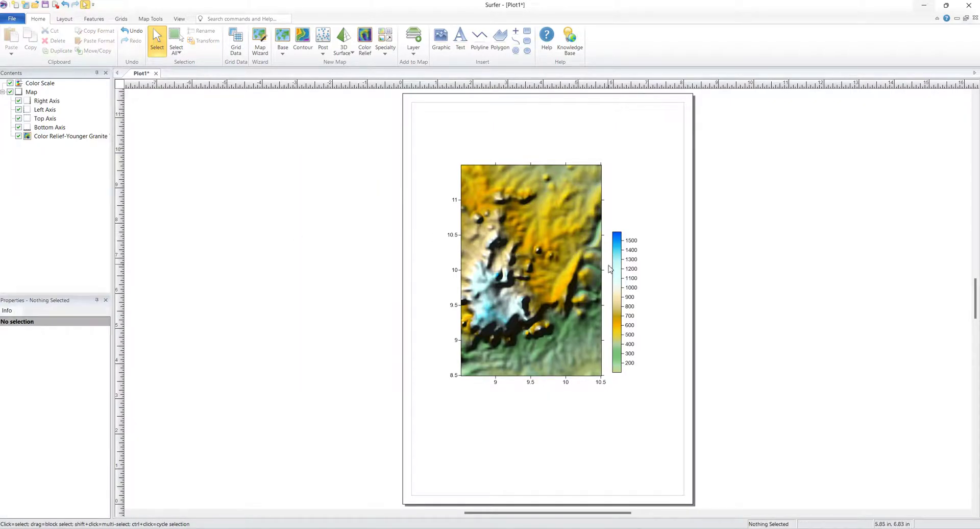
pyautogui.click(629, 278)
pyautogui.keyDown('ctrl'); pyautogui.click(631, 272); pyautogui.keyUp('ctrl')
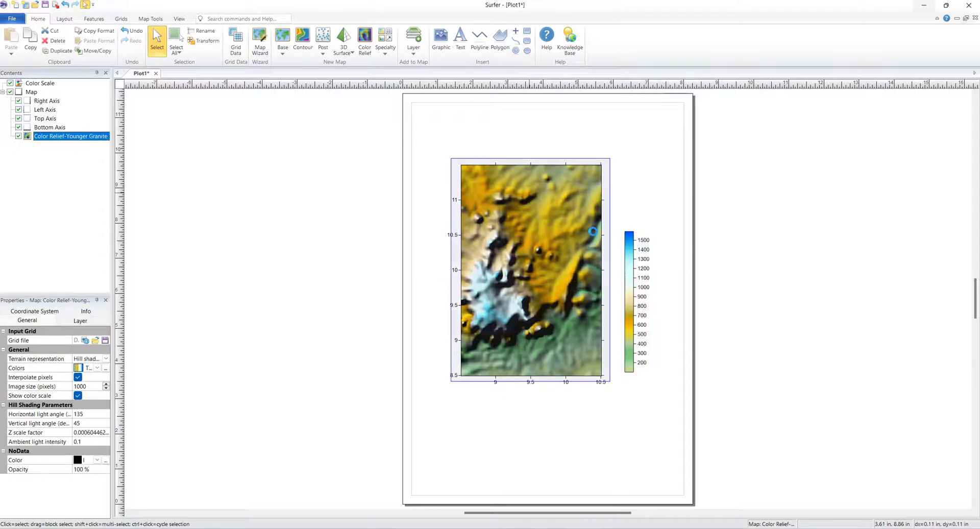
pyautogui.click(631, 272)
pyautogui.keyDown('ctrl'); pyautogui.click(517, 240); pyautogui.keyUp('ctrl')
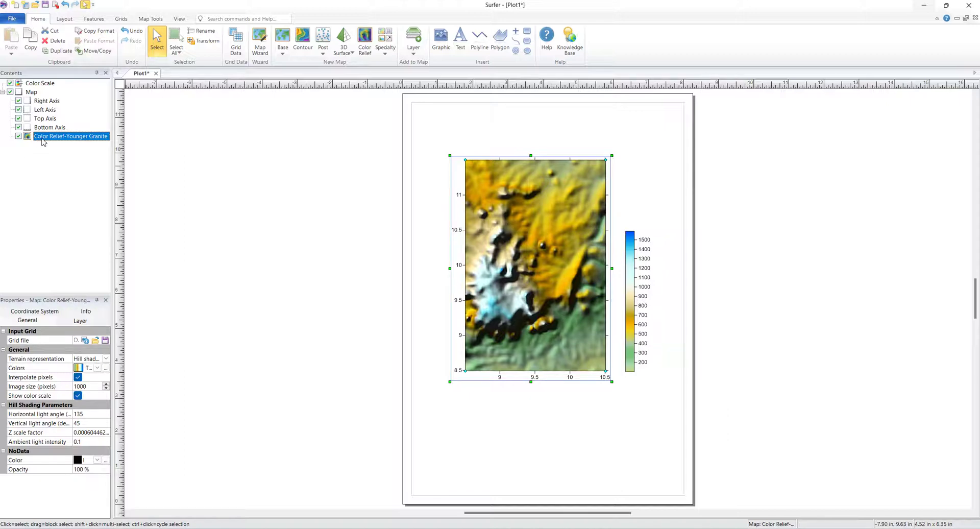
pyautogui.click(414, 48)
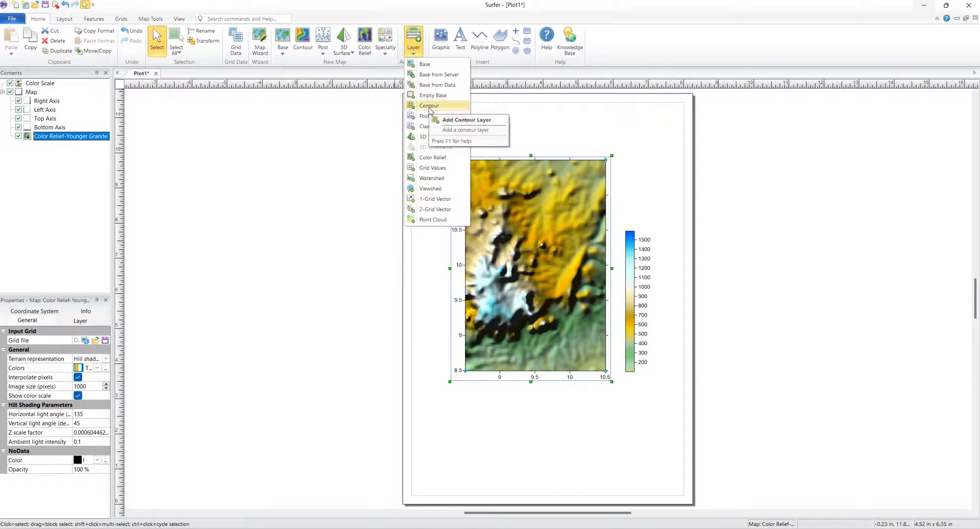
# Add a Younger Granite Topography contour layer onto the colour relief map
pyautogui.click(428, 107)
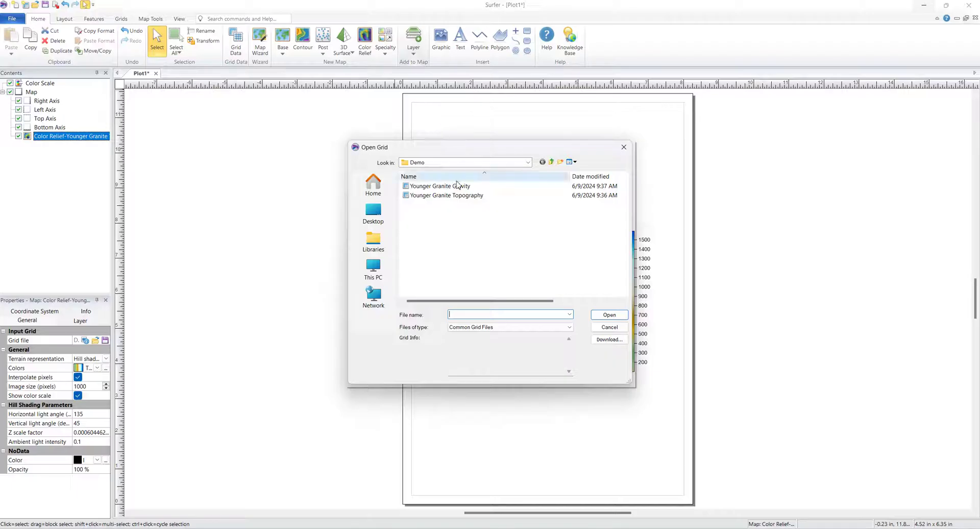
pyautogui.click(460, 197)
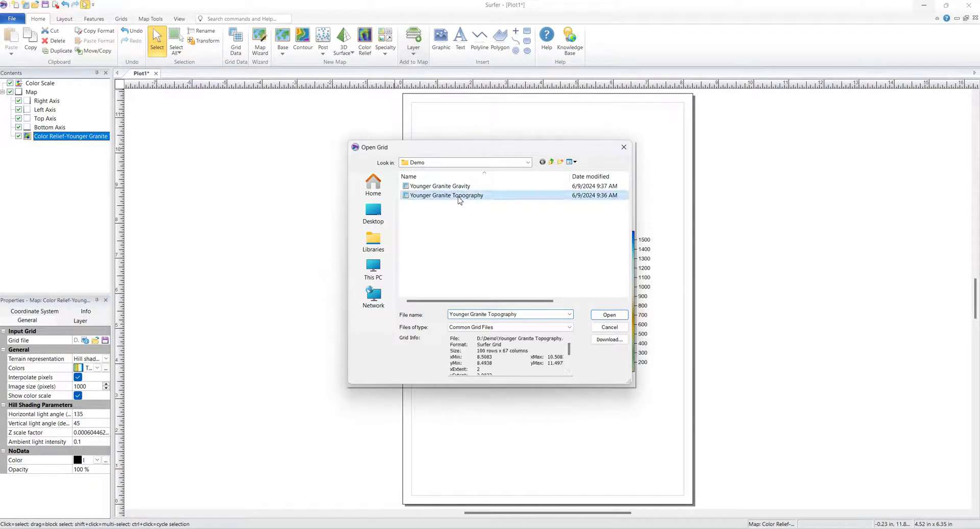
pyautogui.click(609, 315)
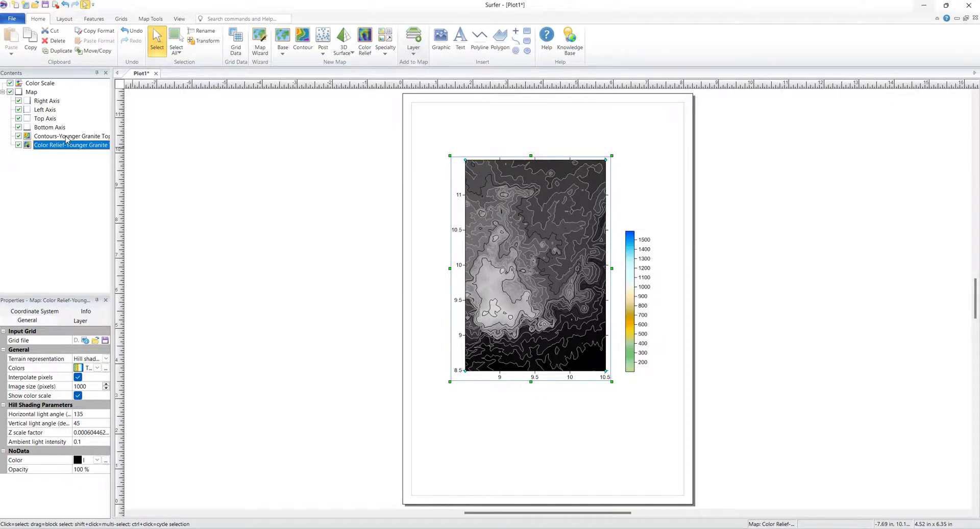
# Leave the new contour layer unfilled so the hillshaded relief shows beneath its 100–1600 lines
pyautogui.click(66, 136)
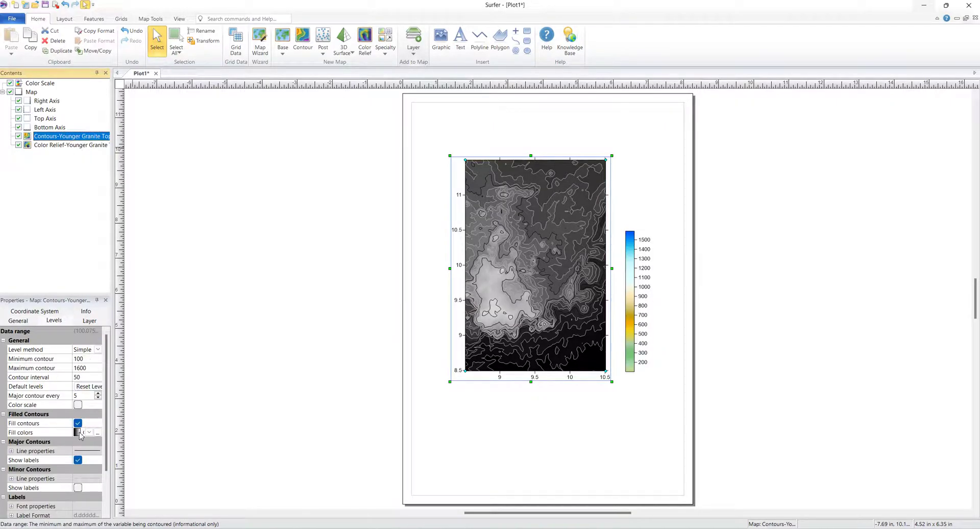
pyautogui.click(78, 423)
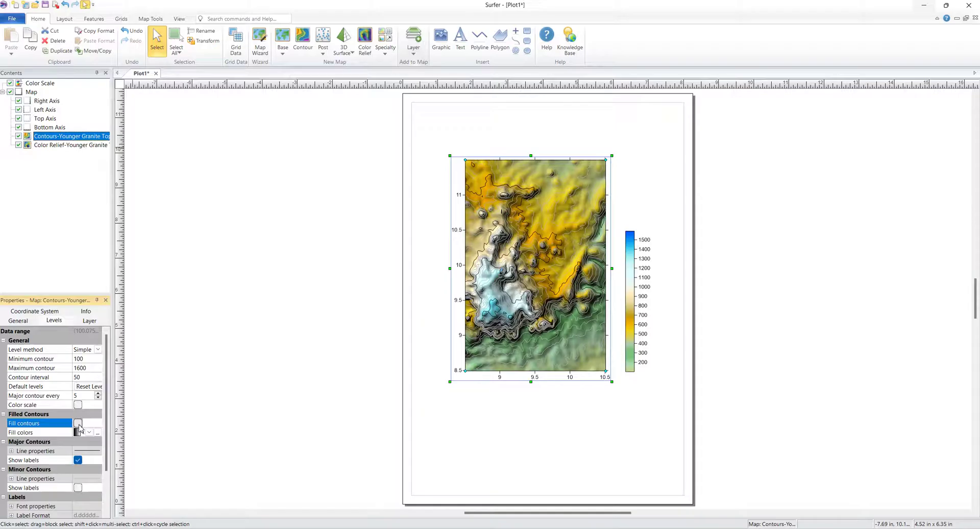
pyautogui.scroll(1, 552, 340)
pyautogui.scroll(2, 552, 341)
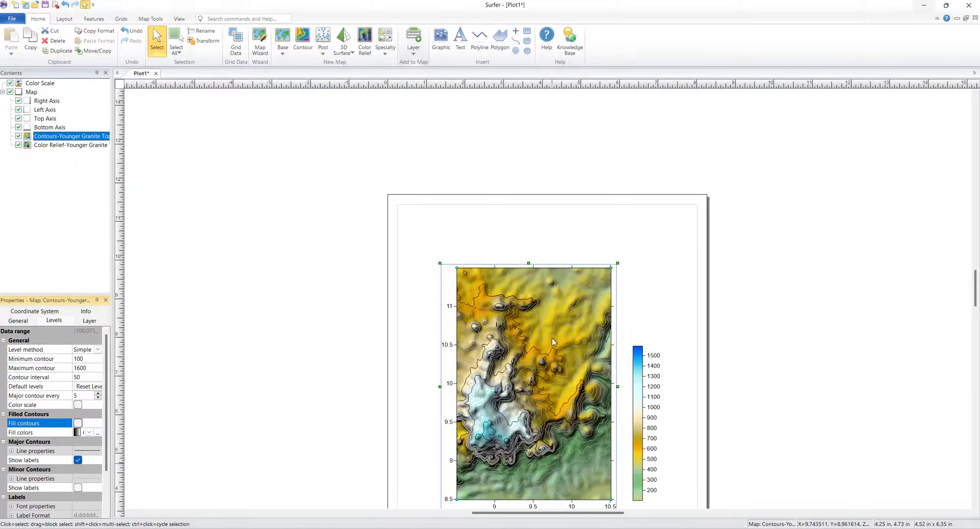
pyautogui.scroll(3, 552, 338)
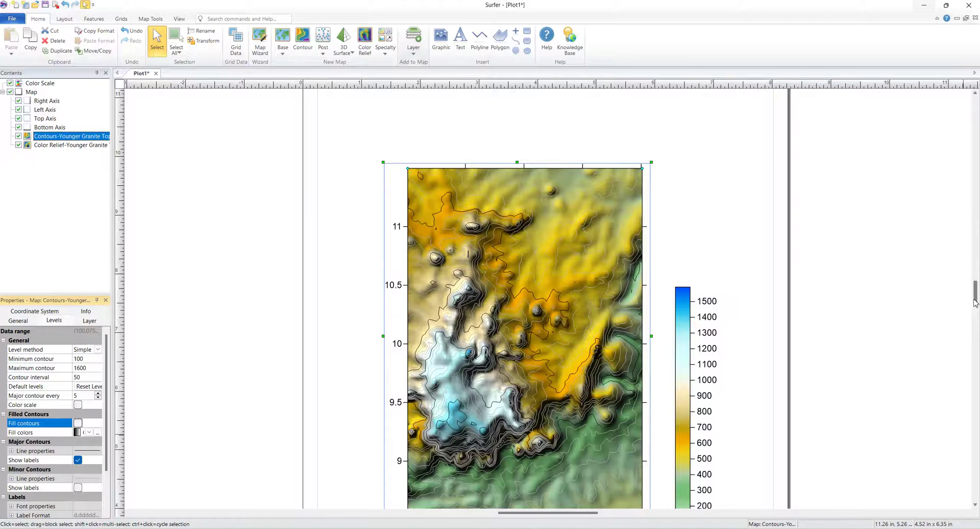
pyautogui.moveTo(975, 303); pyautogui.dragTo(974, 306)
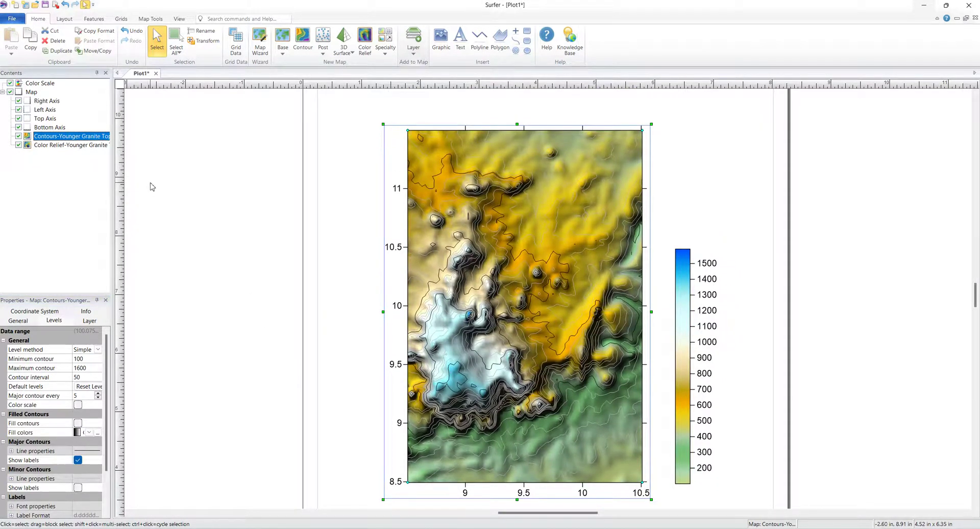
pyautogui.scroll(-3, 265, 201)
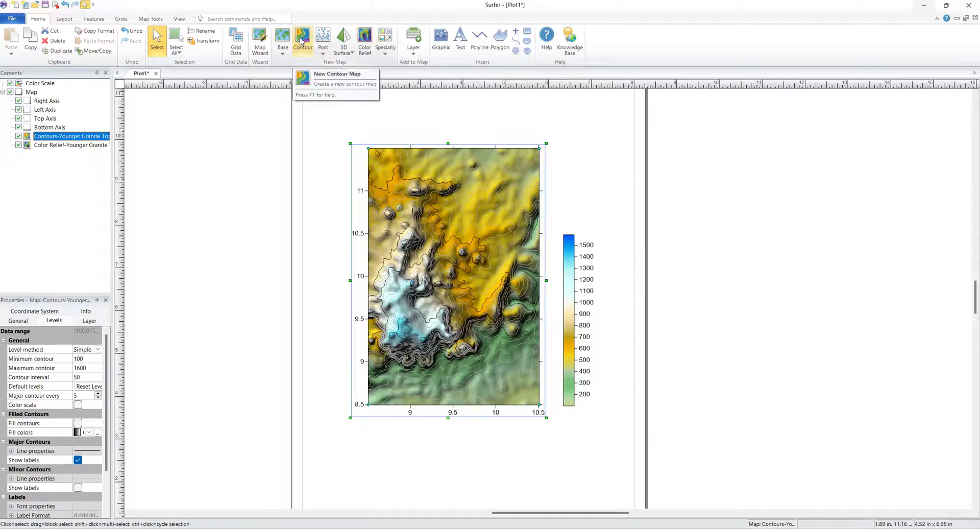
# Create a Younger Granite Gravity contour map (−25 to 110, every 5) and place it right of the relief map
pyautogui.click(236, 131)
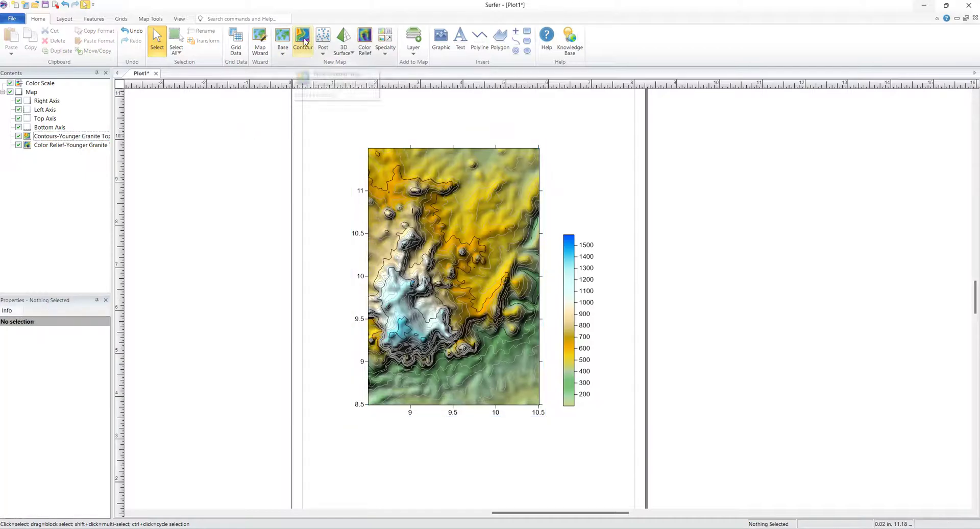
pyautogui.click(302, 38)
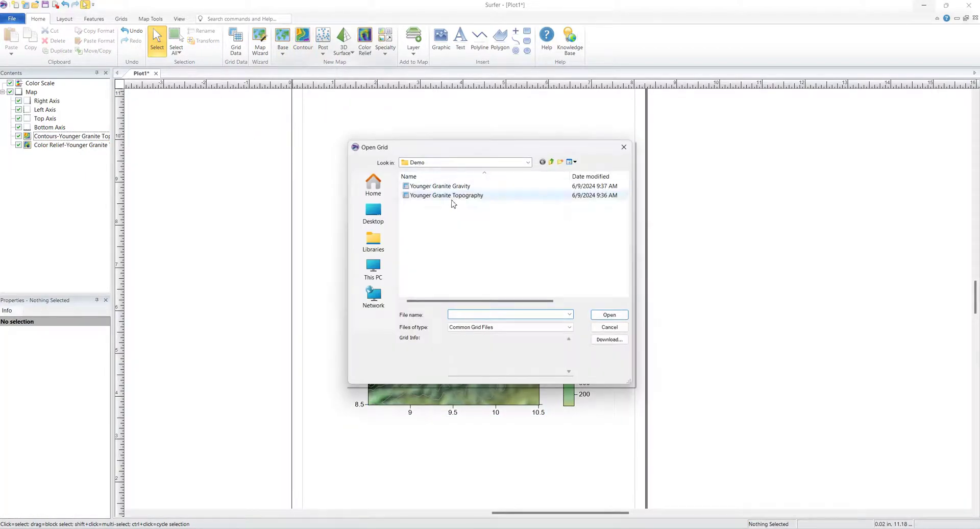
pyautogui.click(458, 189)
pyautogui.click(607, 314)
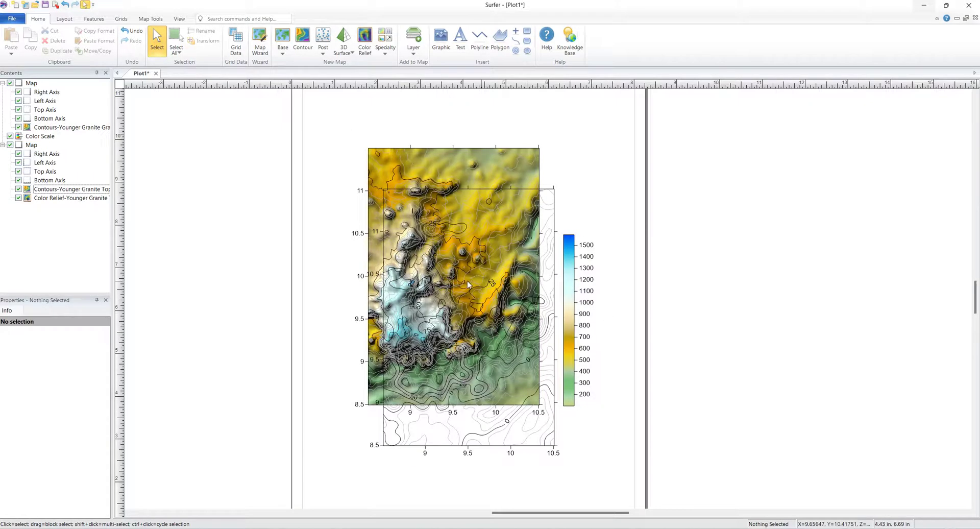
pyautogui.moveTo(691, 292); pyautogui.dragTo(823, 256)
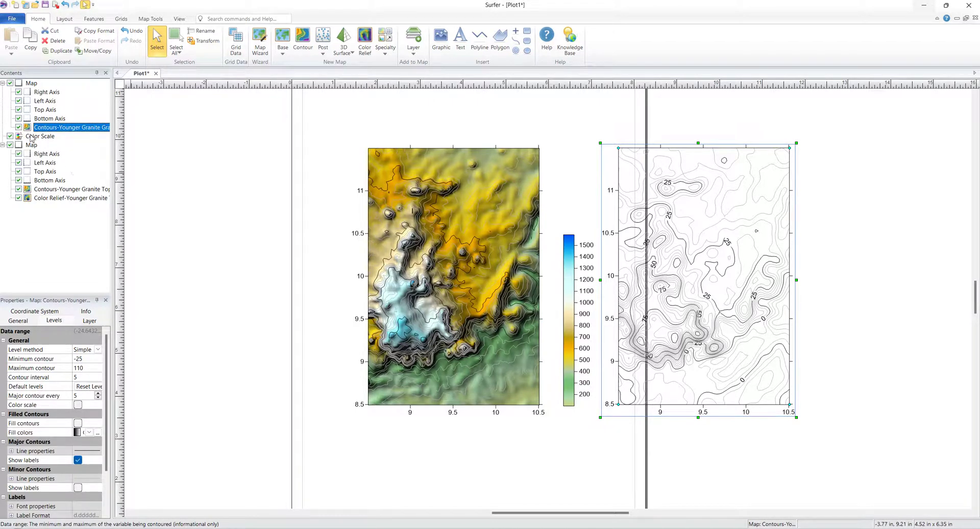
# Delete the topography Contours layer from the relief map in Contents
pyautogui.click(75, 188)
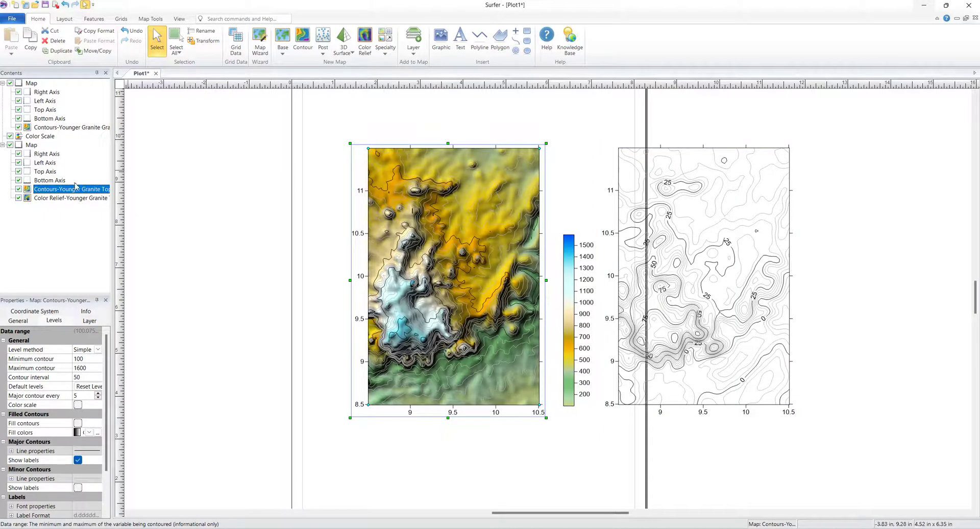
pyautogui.rightClick(57, 195)
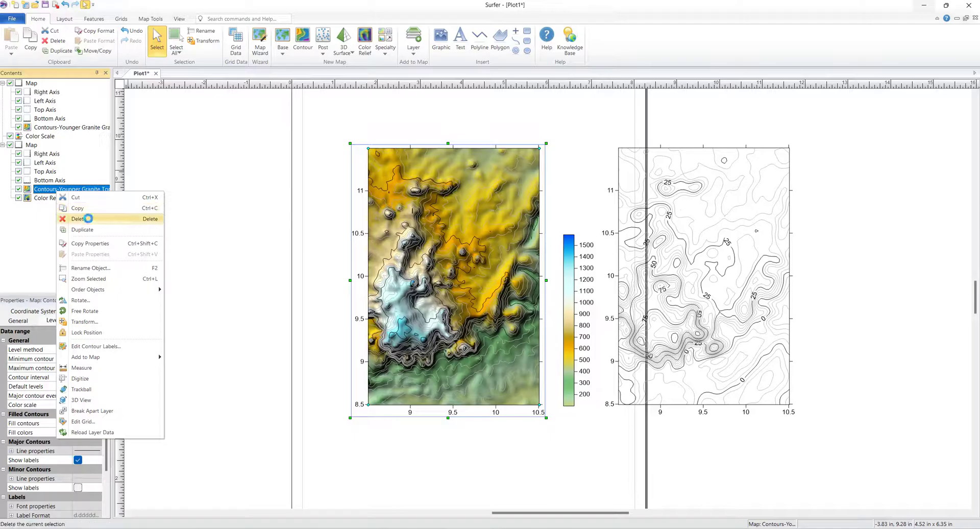
pyautogui.click(89, 219)
# Delete the separate gravity contour map and select the colour relief map
pyautogui.click(655, 225)
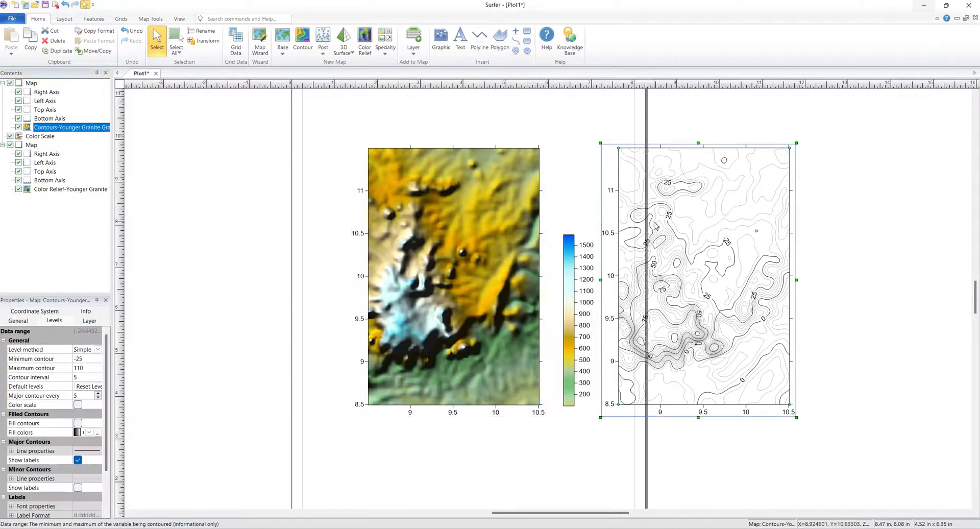
pyautogui.press('Delete')
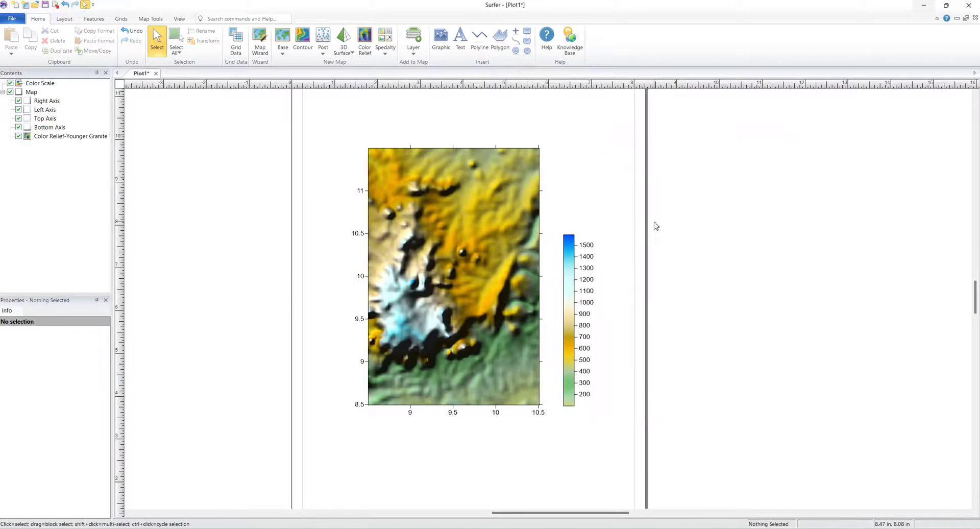
pyautogui.click(472, 225)
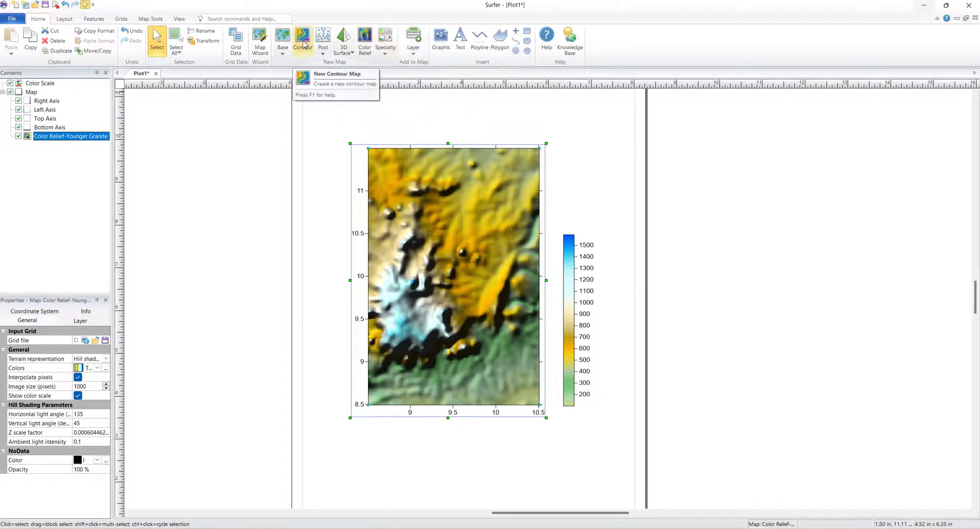
pyautogui.click(303, 44)
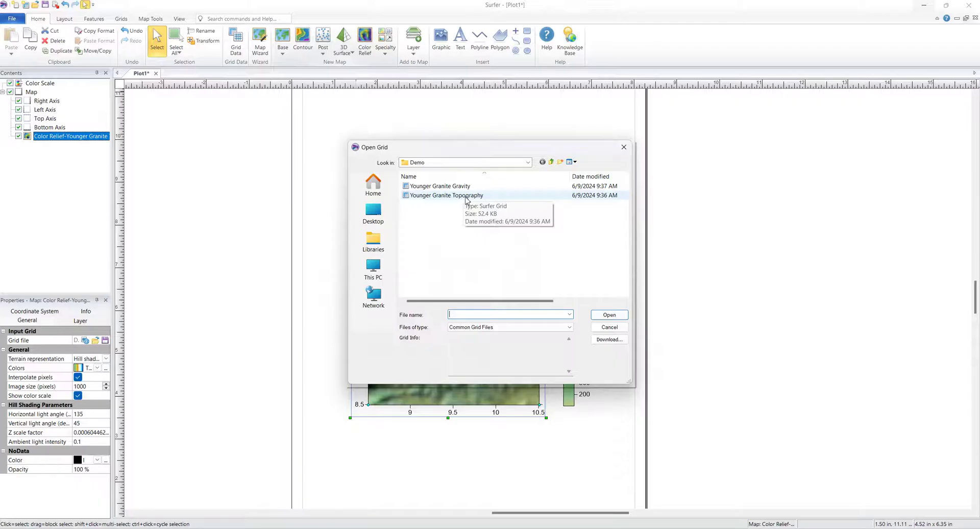
pyautogui.click(459, 186)
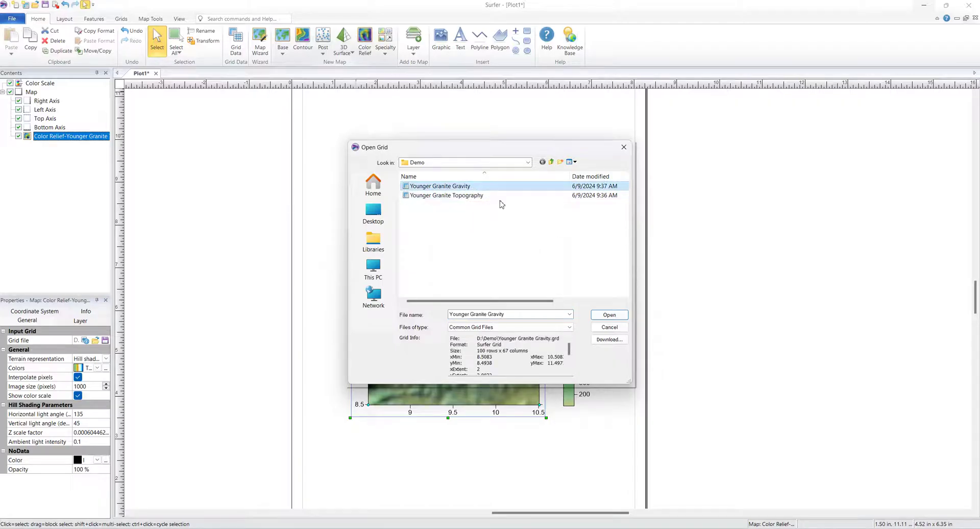
pyautogui.click(610, 315)
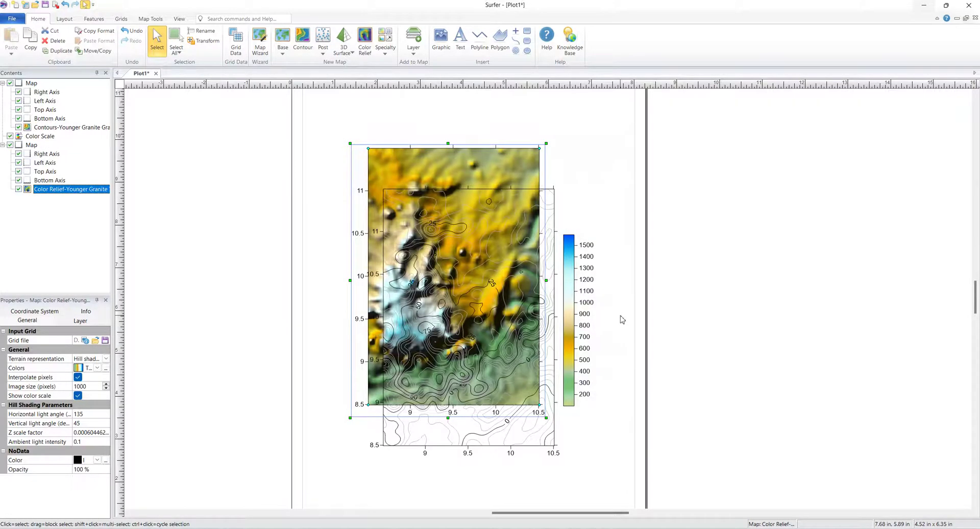
pyautogui.click(551, 371)
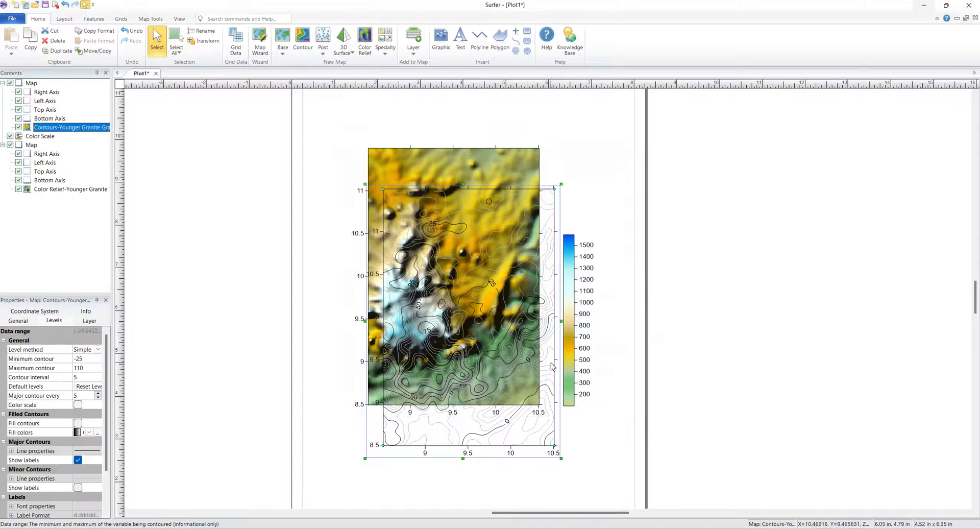
pyautogui.press('Delete')
pyautogui.click(39, 138)
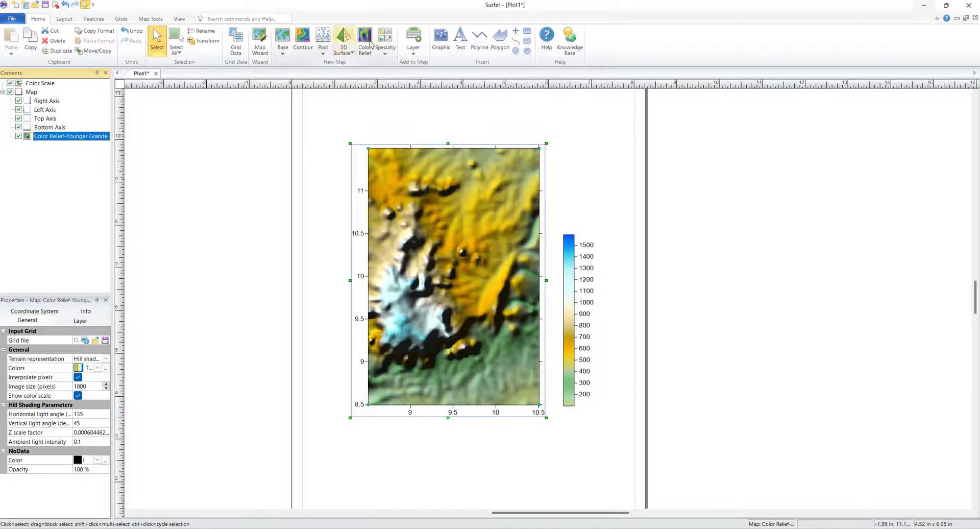
# Overlay Younger Granite Gravity.grd contours on the relief map and zoom in on the 0, 25, 75 labels
pyautogui.click(413, 41)
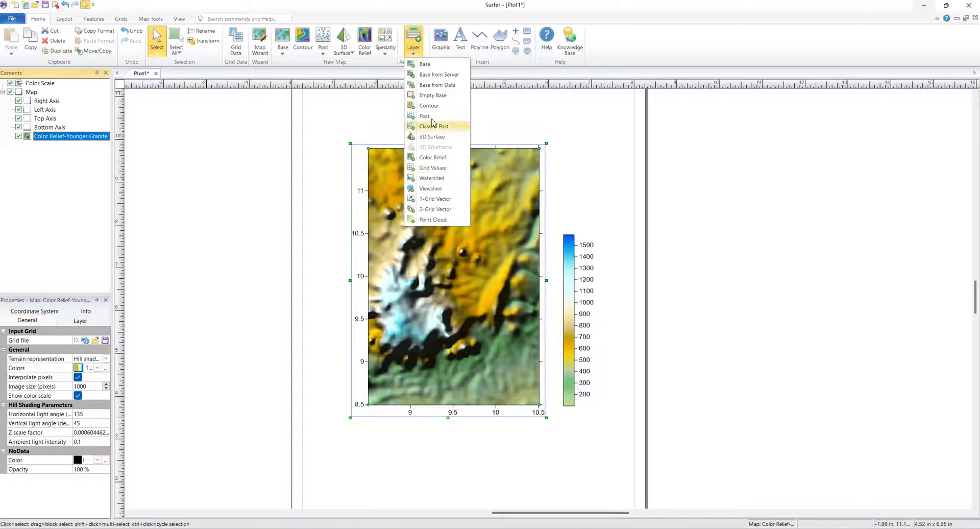
pyautogui.click(471, 143)
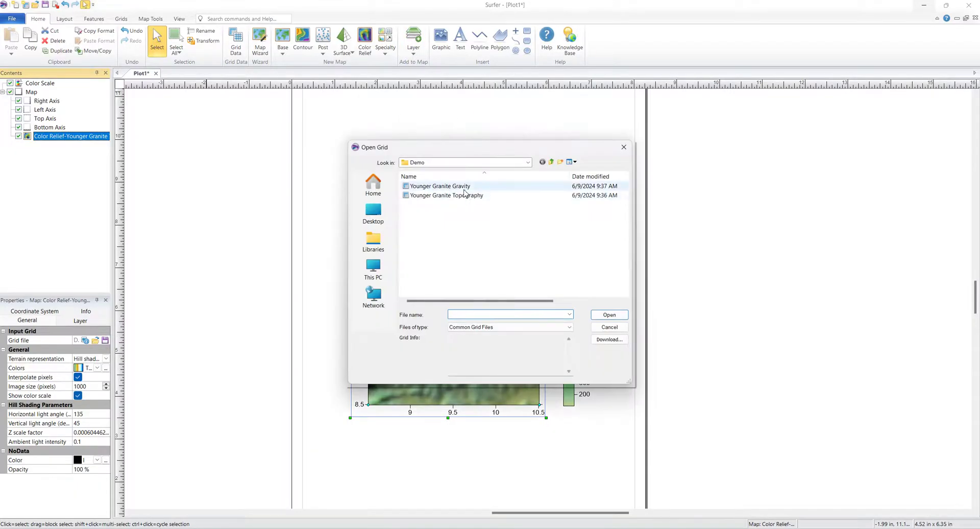
pyautogui.click(440, 186)
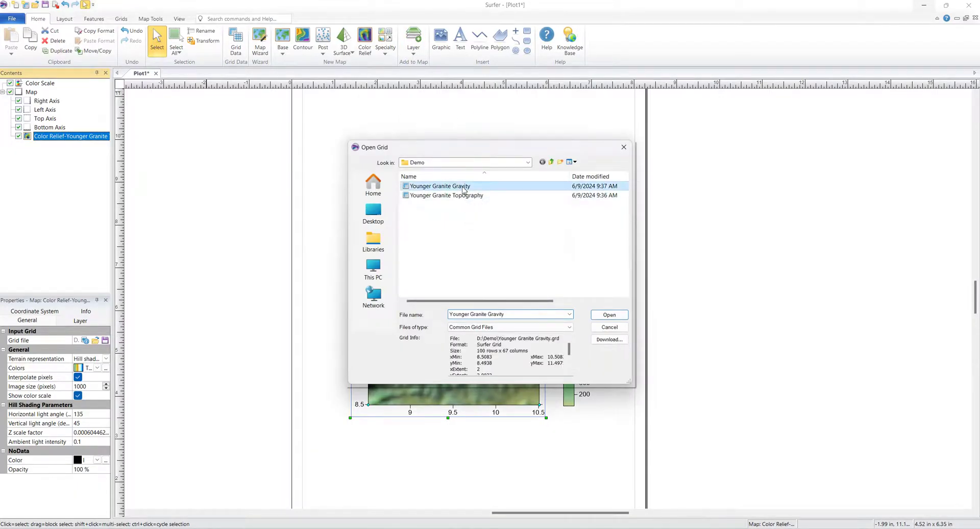
pyautogui.click(609, 314)
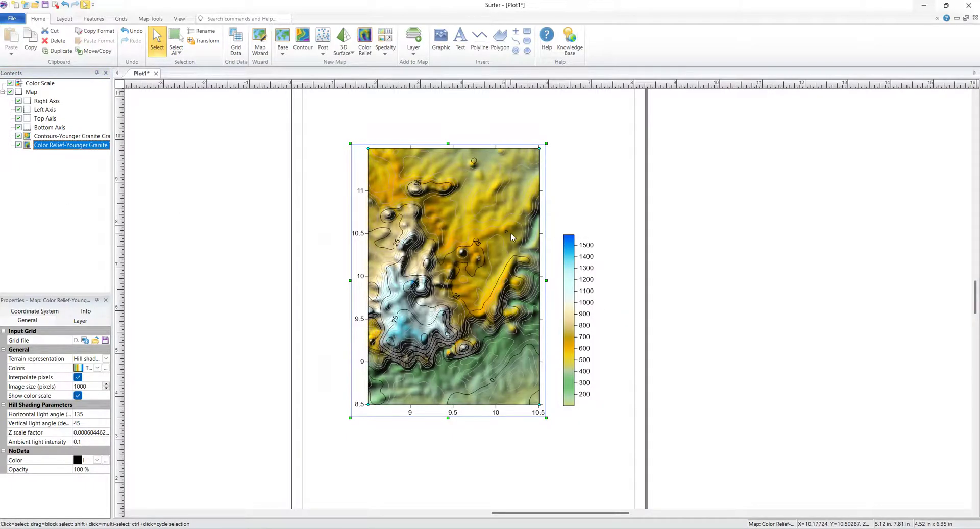
pyautogui.scroll(2, 475, 224)
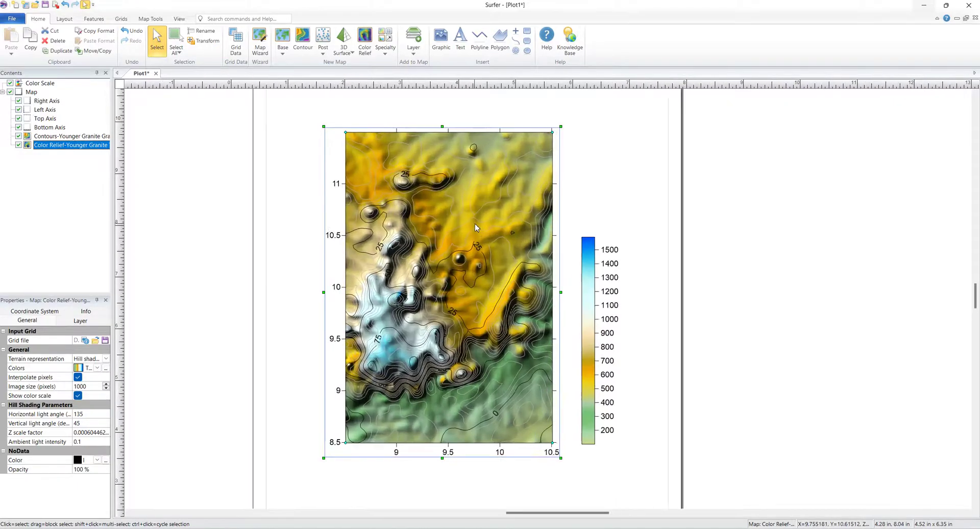
pyautogui.scroll(4, 475, 227)
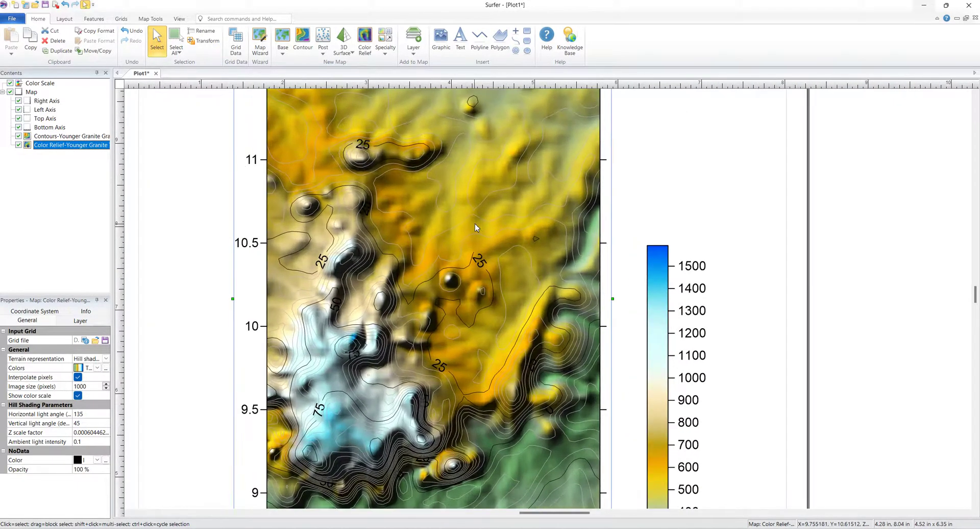
pyautogui.scroll(-4, 475, 227)
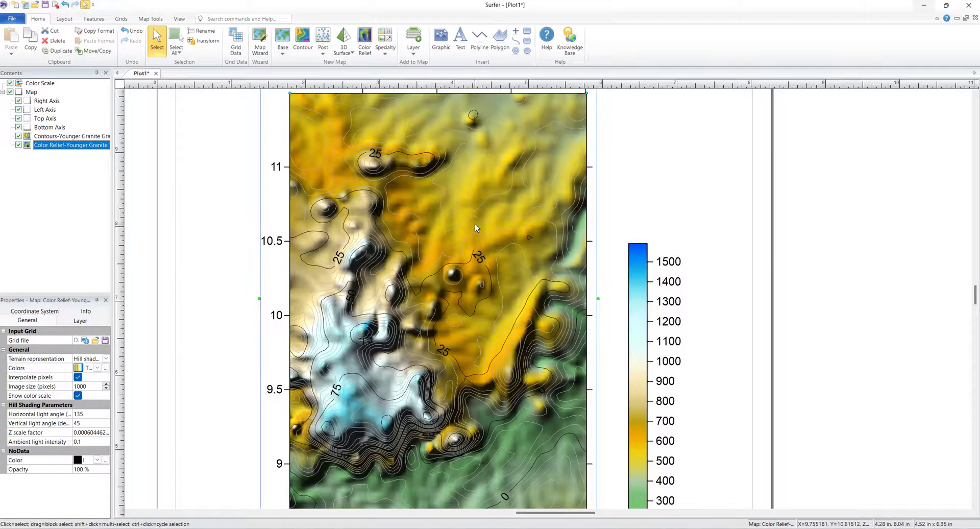
pyautogui.scroll(1, 474, 227)
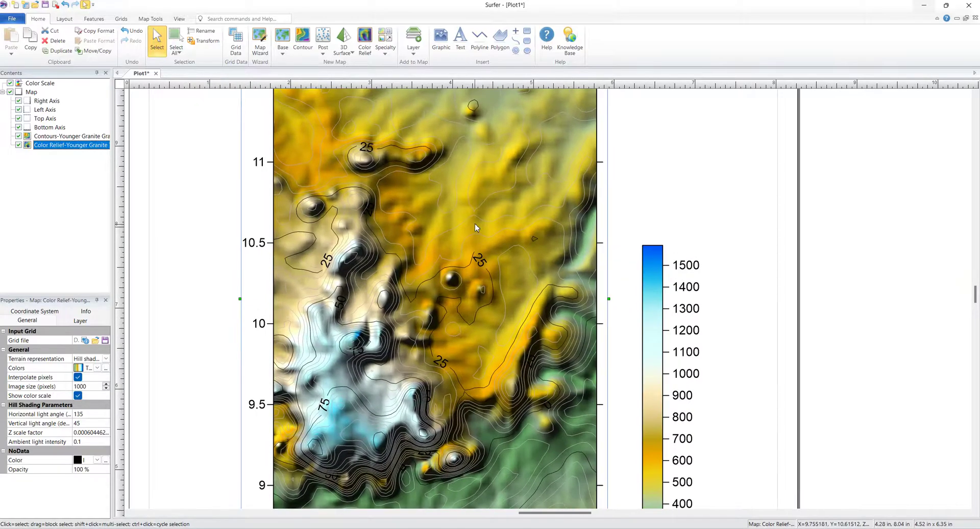
pyautogui.scroll(-1, 474, 224)
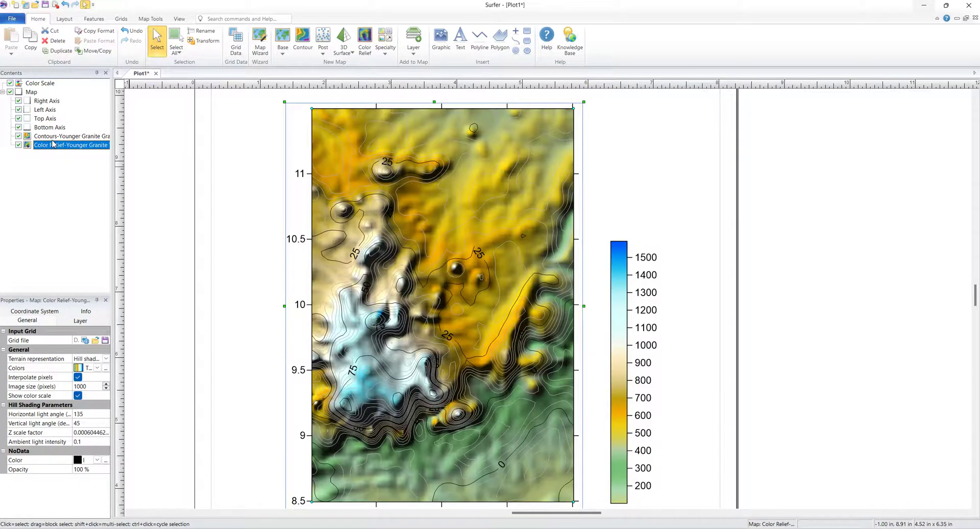
# Undo the gravity contours, then draw a profile line from the map's left edge to create Profile 1
pyautogui.hotkey('ctrl', 'z')
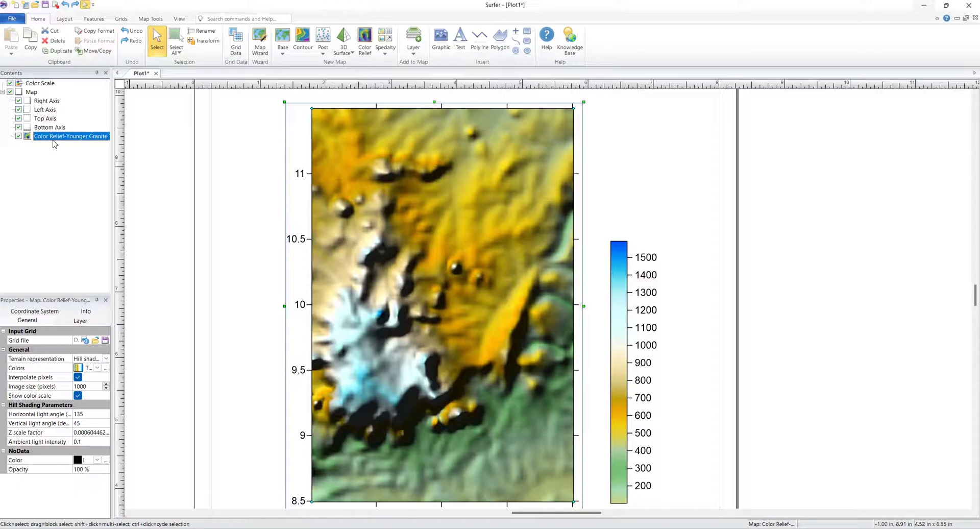
pyautogui.rightClick(421, 145)
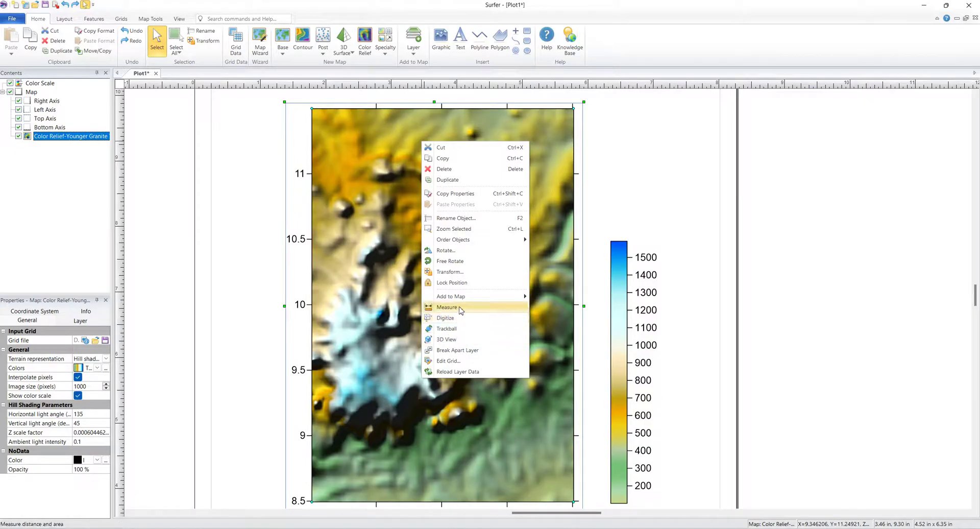
pyautogui.moveTo(454, 296)
pyautogui.moveTo(485, 301)
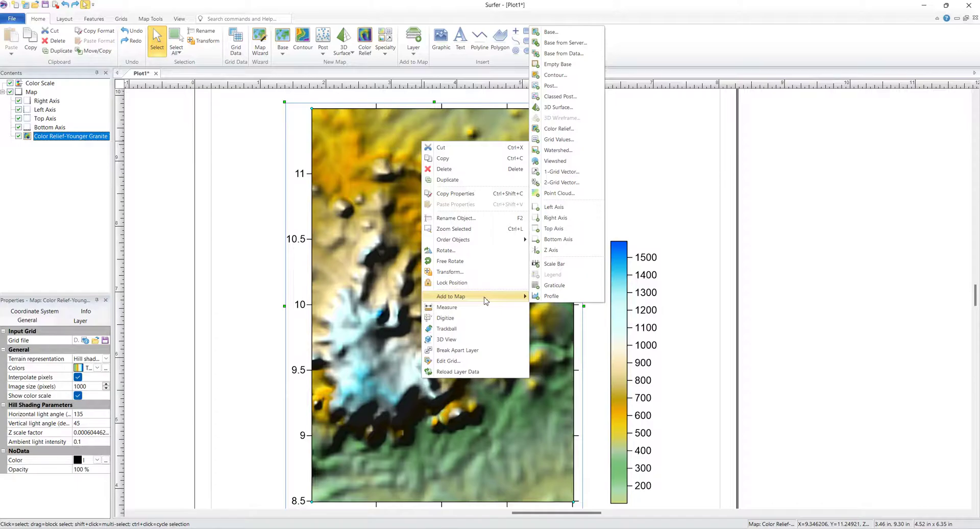
pyautogui.click(551, 295)
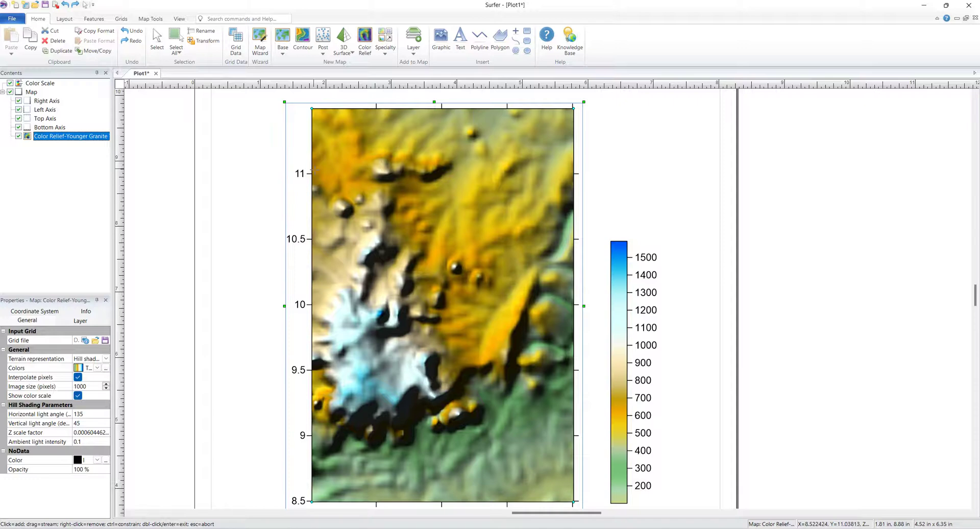
pyautogui.click(314, 168)
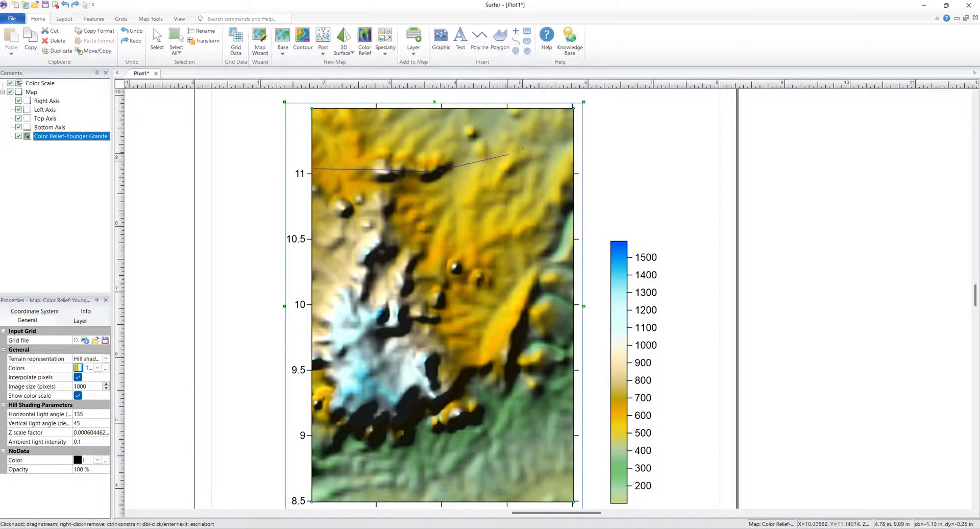
pyautogui.doubleClick(536, 136)
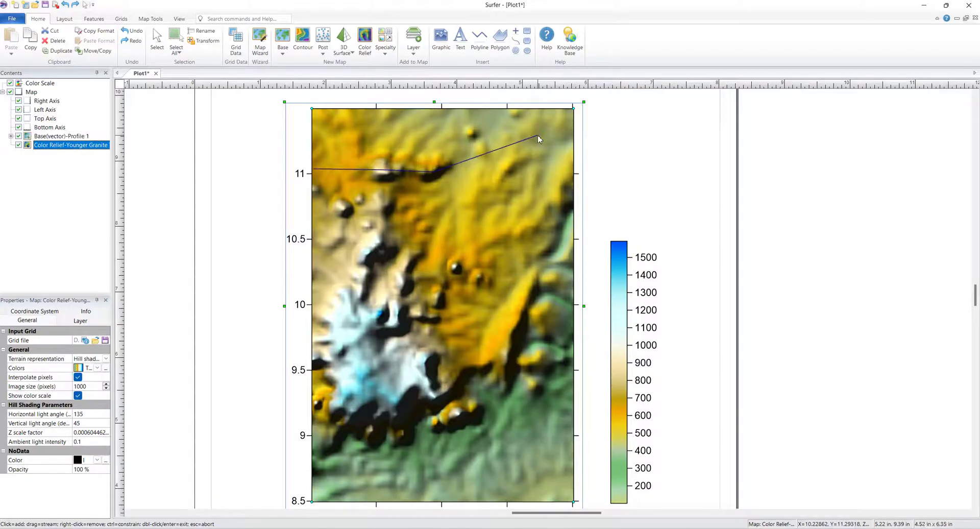
pyautogui.scroll(-4, 559, 227)
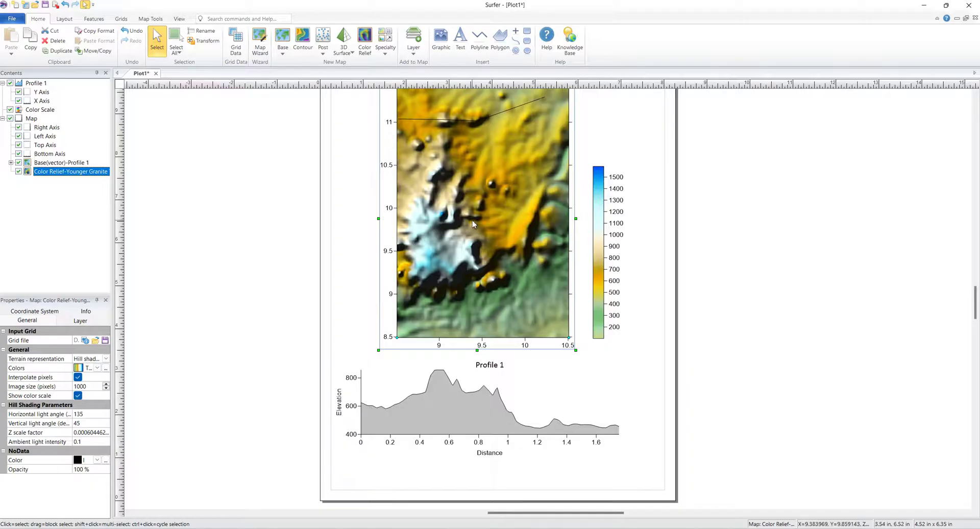
pyautogui.scroll(1, 473, 220)
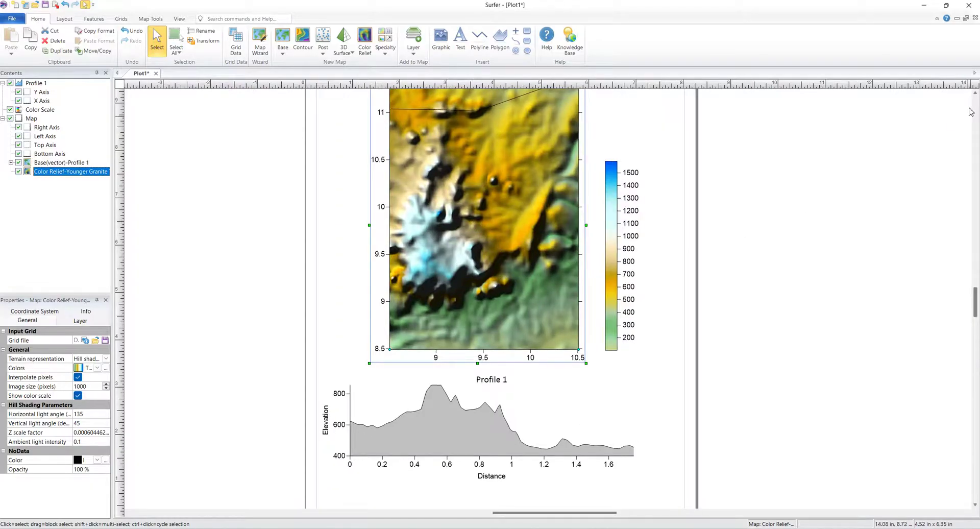
pyautogui.scroll(2, 975, 95)
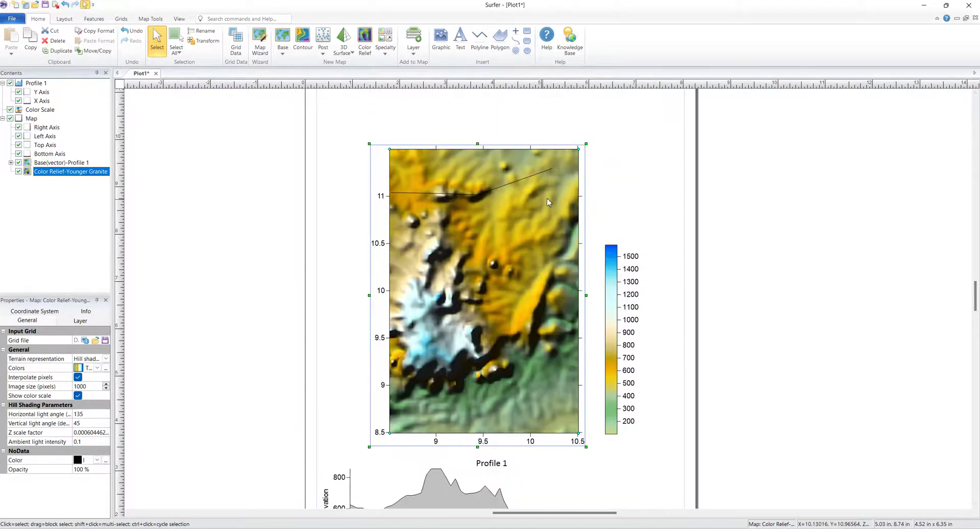
# Add a Graticule layer to the relief map and show its 0.5 spacing settings
pyautogui.rightClick(551, 196)
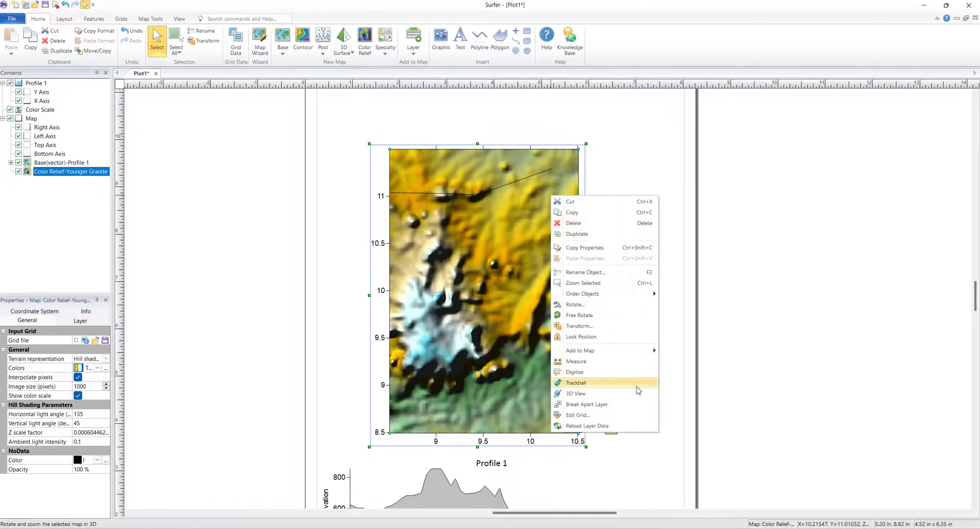
pyautogui.moveTo(641, 351)
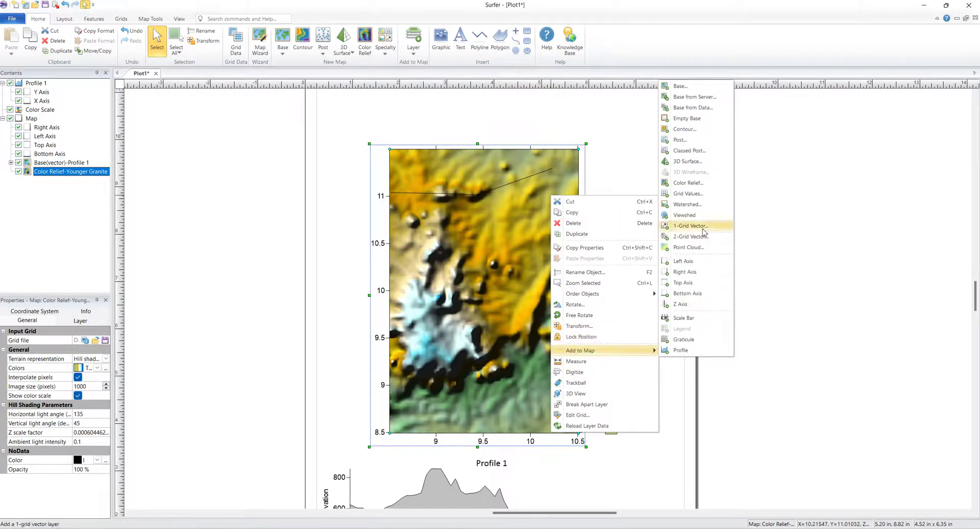
pyautogui.click(687, 340)
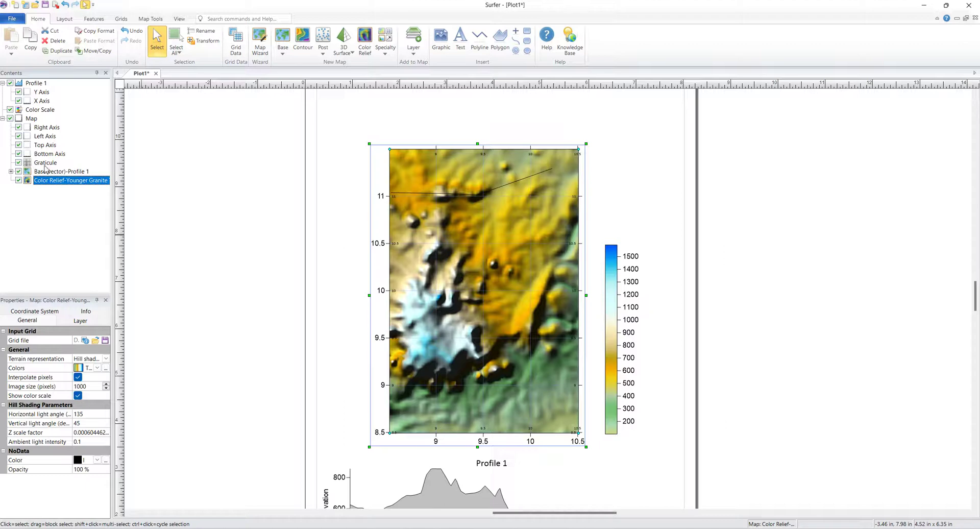
pyautogui.click(45, 165)
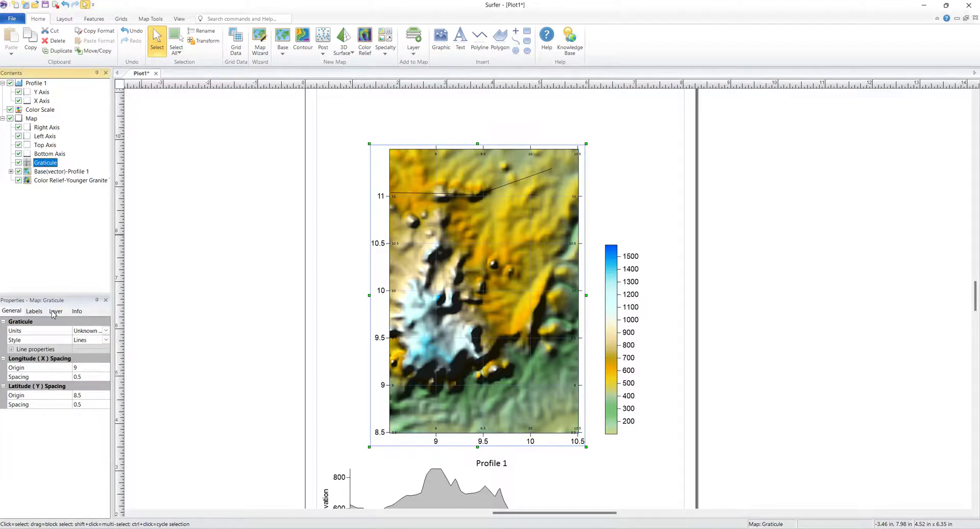
# Add a map scale bar and drag it slightly up the page
pyautogui.rightClick(520, 368)
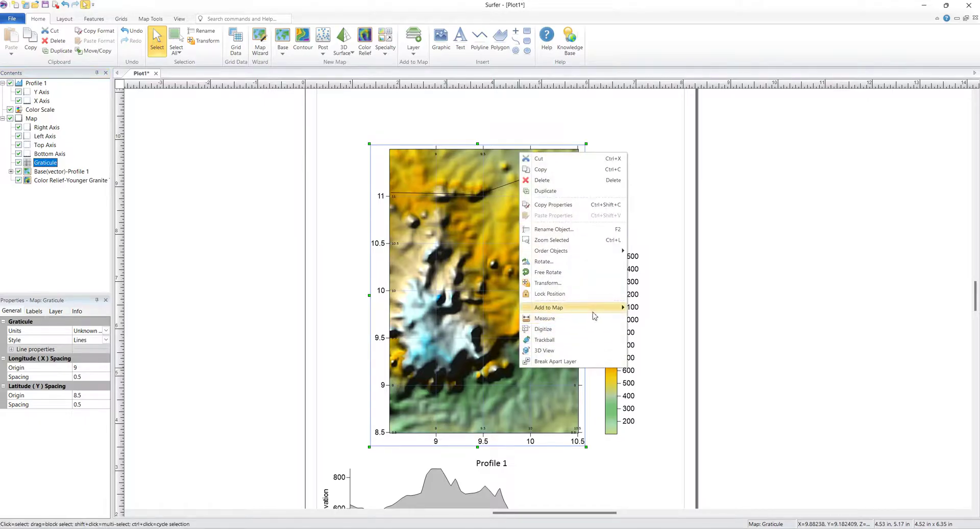
pyautogui.moveTo(582, 307)
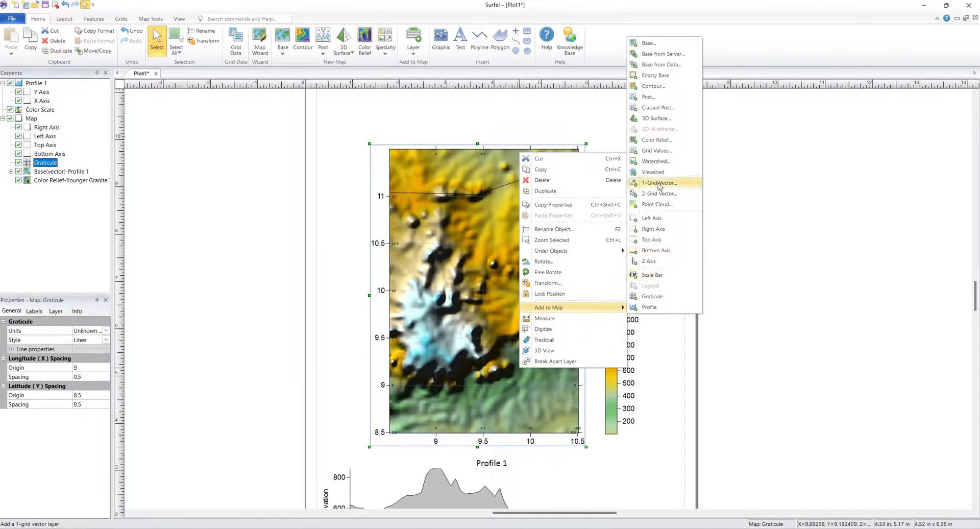
pyautogui.click(656, 276)
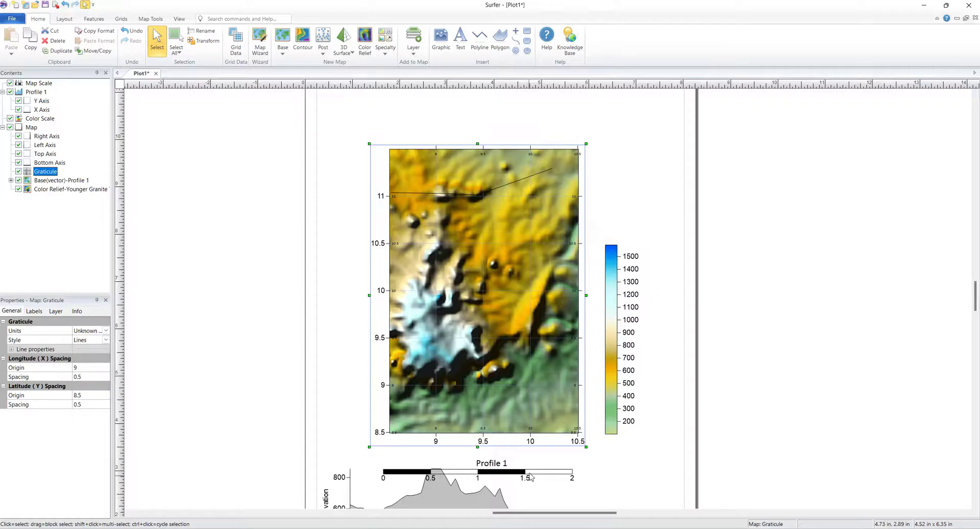
pyautogui.moveTo(533, 472); pyautogui.dragTo(537, 449)
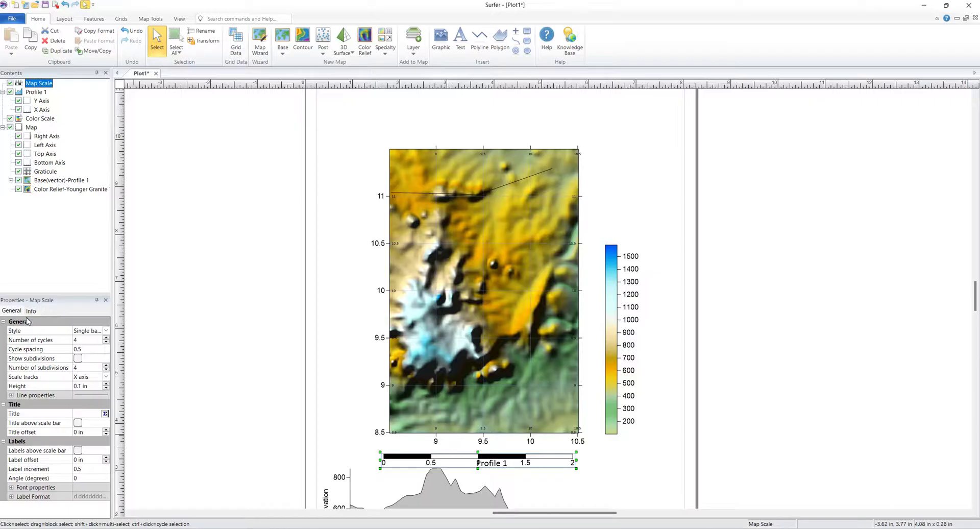
# Reduce the scale bar to 2 subdivisions and 2 cycles
pyautogui.click(106, 370)
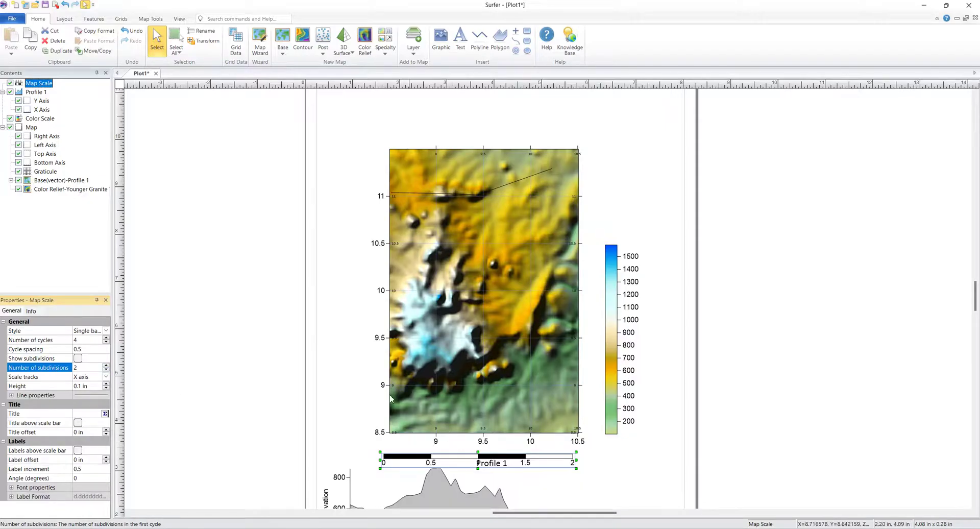
pyautogui.click(105, 342)
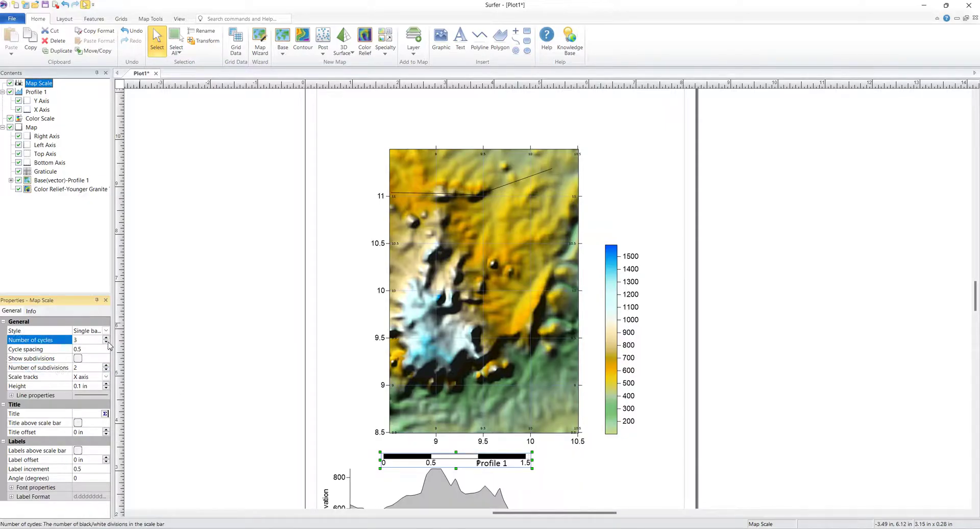
pyautogui.click(106, 342)
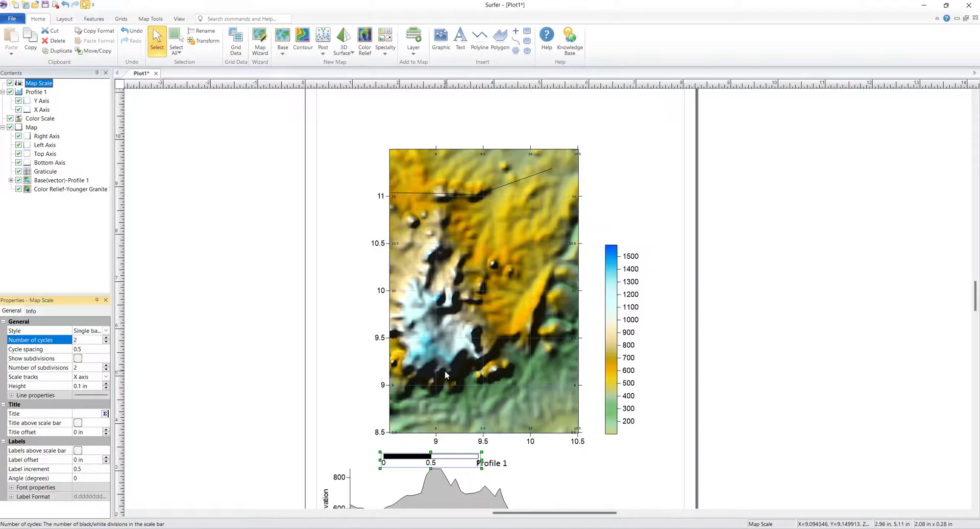
pyautogui.scroll(-5, 445, 369)
pyautogui.scroll(-1, 464, 368)
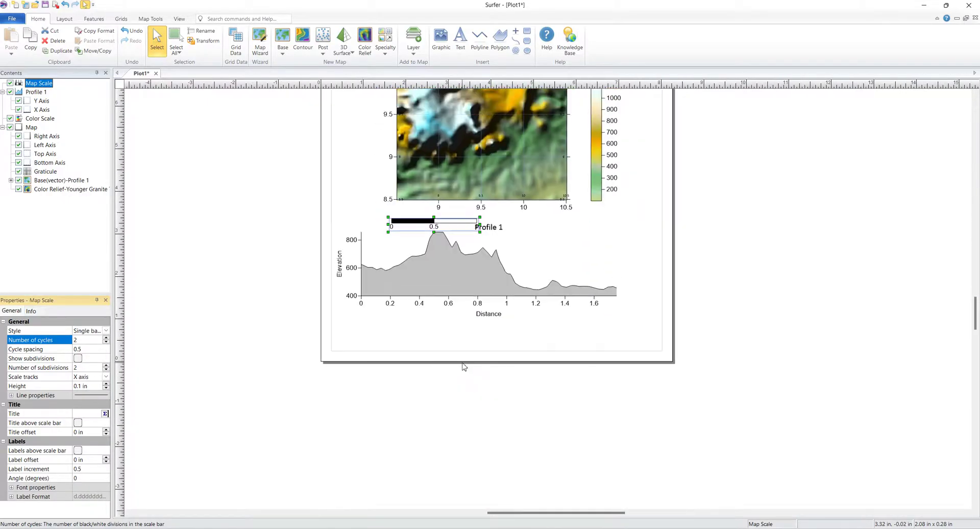
pyautogui.scroll(-1, 463, 365)
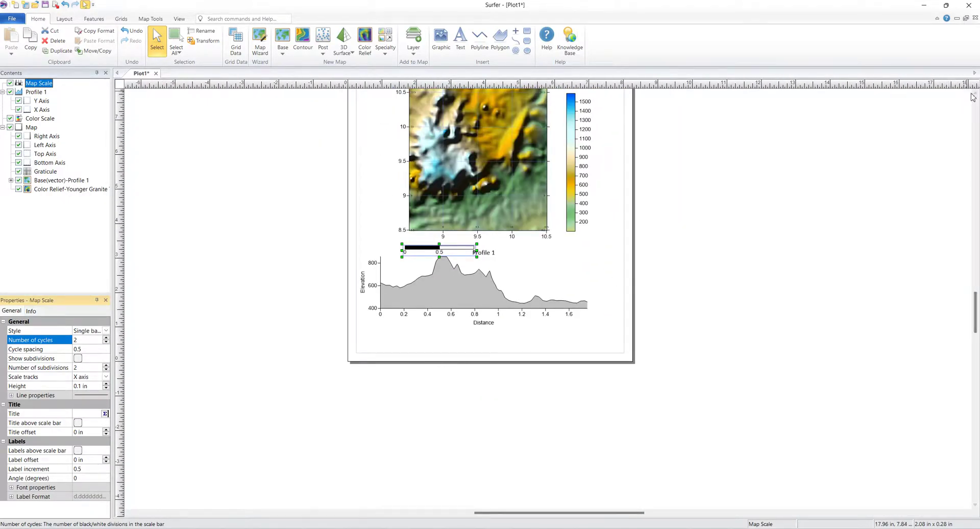
# Drag the relief map and Color Scale higher and set the Map Scale directly beneath the map
pyautogui.click(976, 95)
pyautogui.click(976, 95)
pyautogui.click(497, 220)
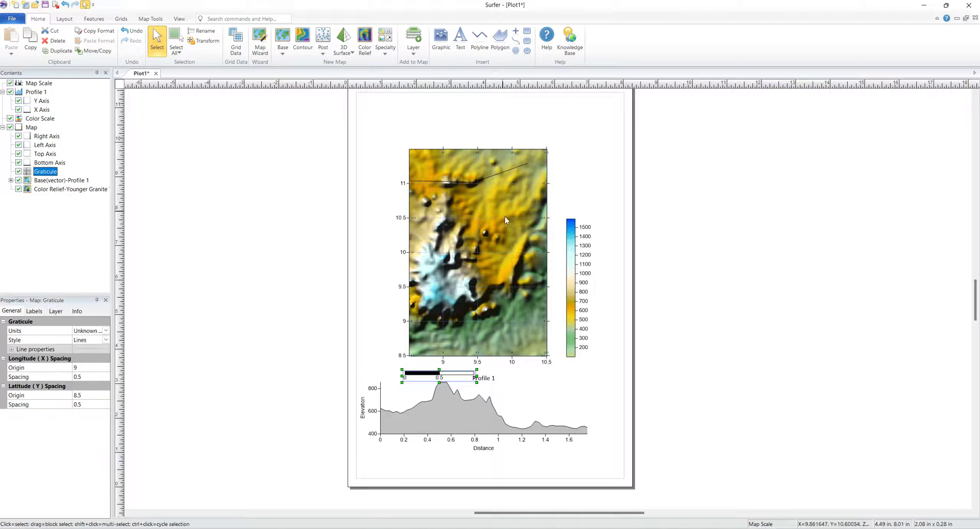
pyautogui.moveTo(496, 220); pyautogui.dragTo(497, 184)
pyautogui.moveTo(570, 254); pyautogui.dragTo(562, 212)
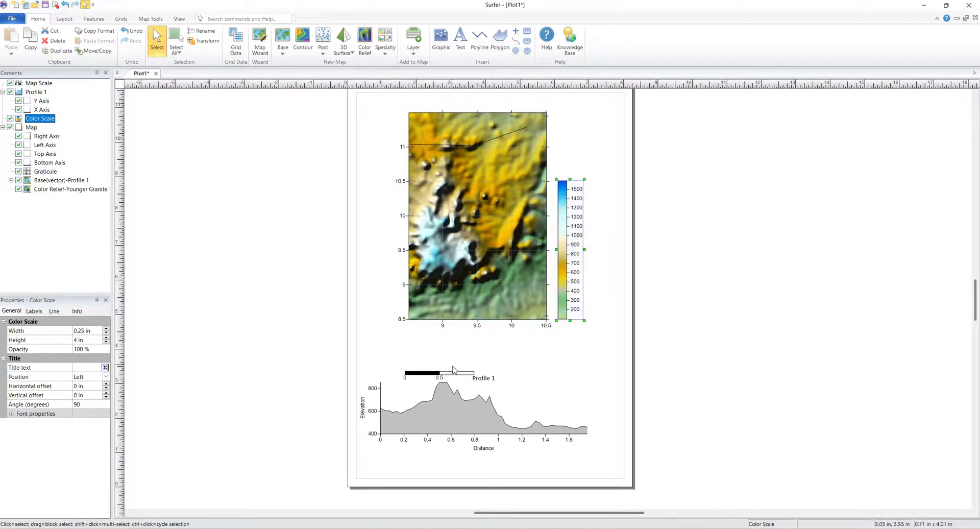
pyautogui.click(455, 373)
pyautogui.moveTo(461, 361); pyautogui.dragTo(462, 327)
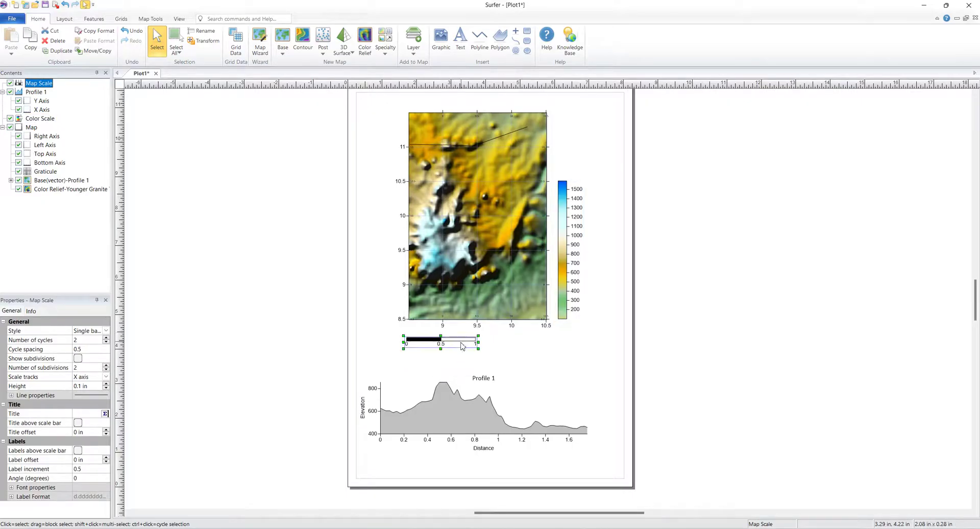
# Try a scale bar cycle spacing of 3, then restore it to 0.5
pyautogui.click(85, 351)
pyautogui.moveTo(86, 351); pyautogui.dragTo(71, 352)
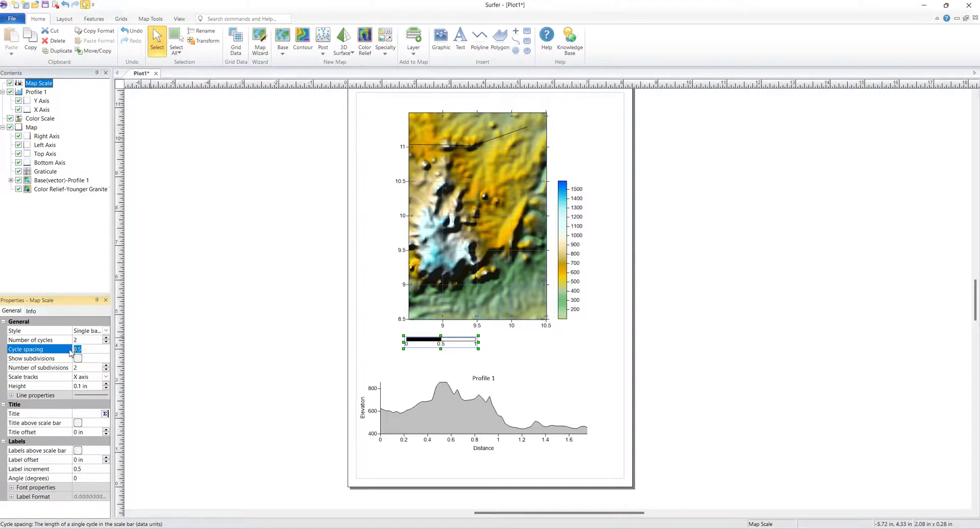
pyautogui.write('3')
pyautogui.click(93, 369)
pyautogui.click(85, 349)
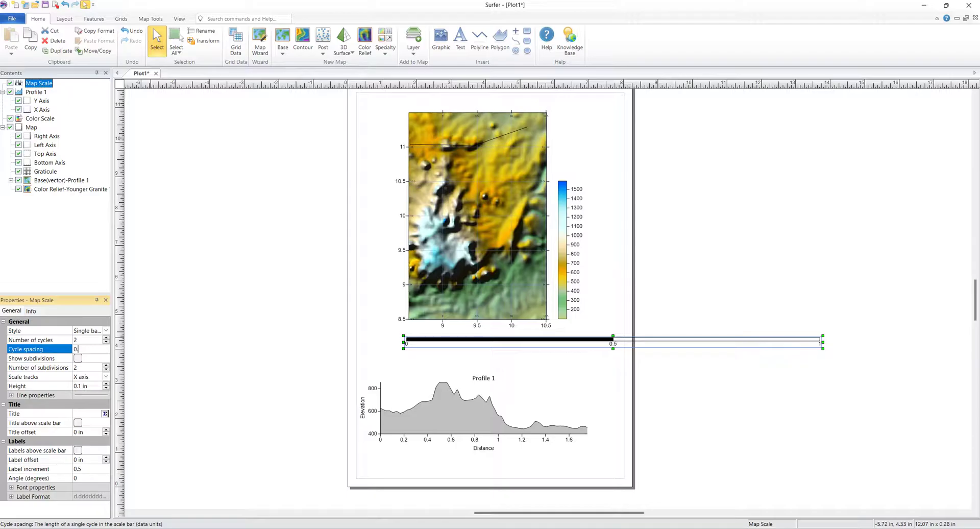
pyautogui.write('0.5')
pyautogui.press('Return')
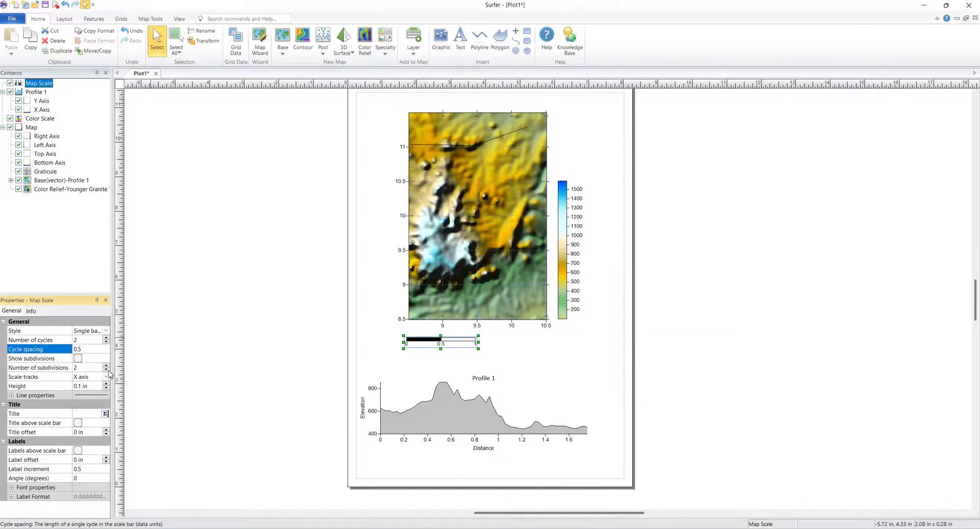
# Show the km title above the scale bar and set its label increment to 5
pyautogui.click(85, 414)
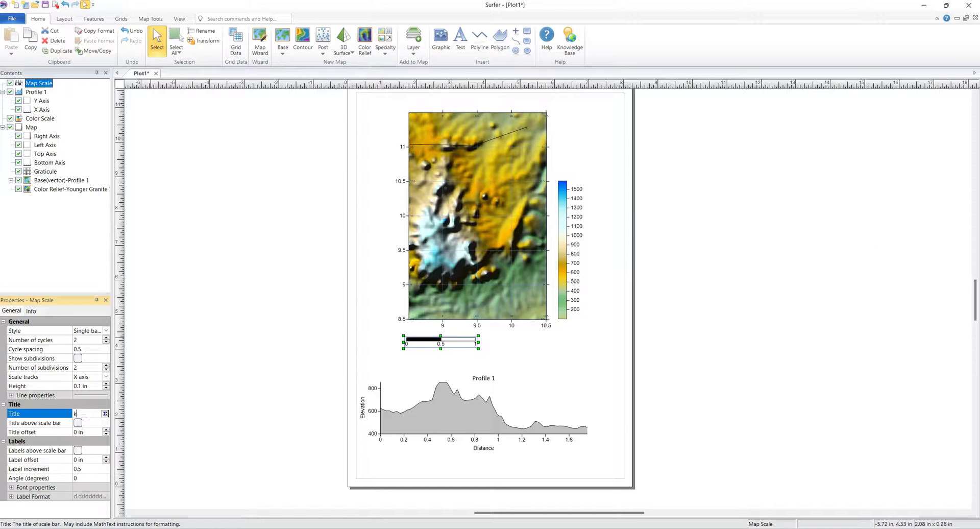
pyautogui.click(78, 423)
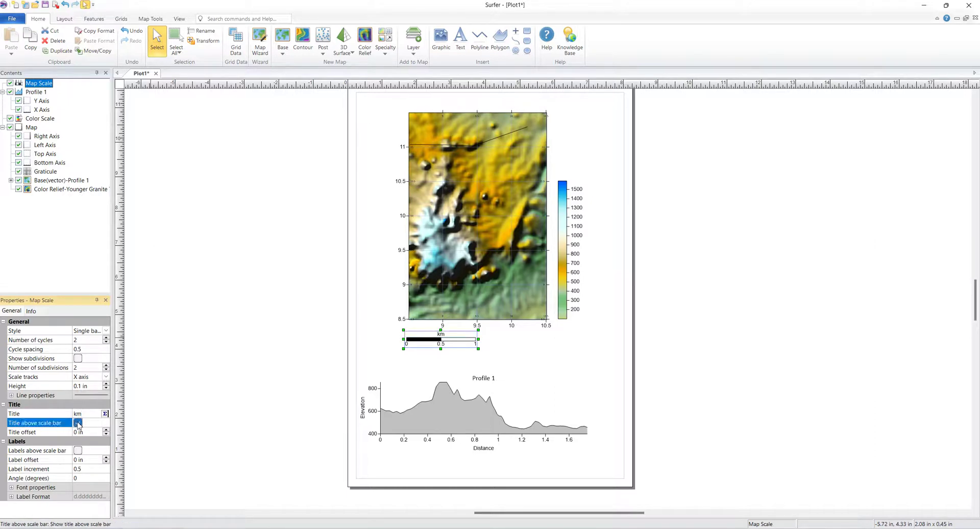
pyautogui.click(86, 469)
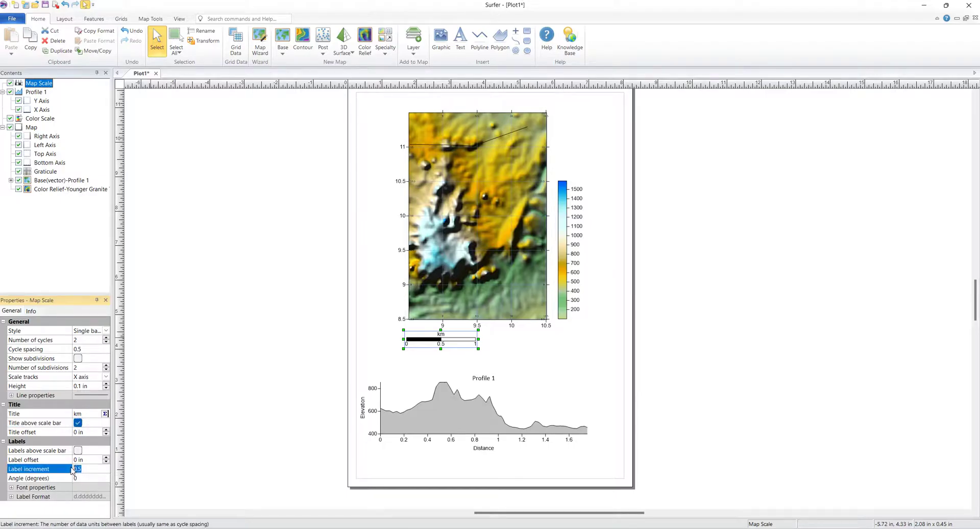
pyautogui.write('5')
pyautogui.press('Return')
pyautogui.click(558, 353)
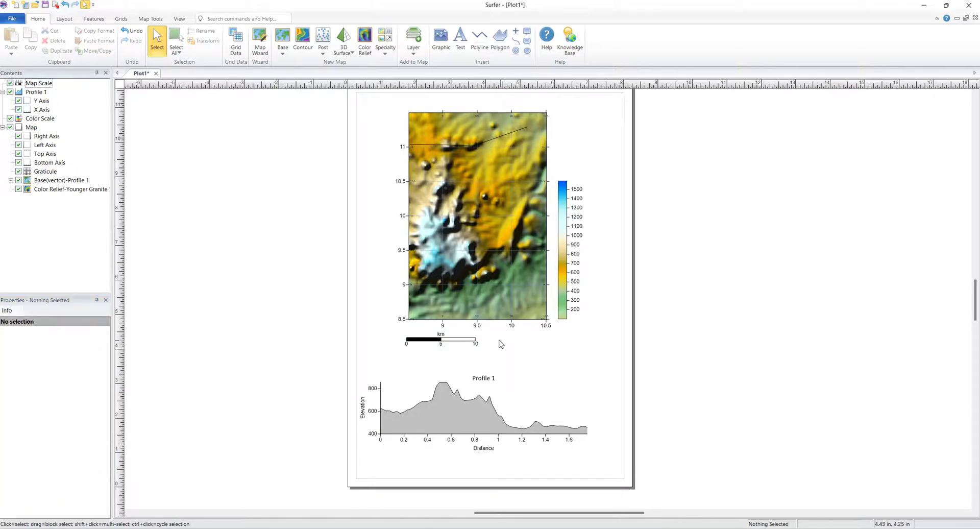
# Uncheck Graticule, Profile 1 and Base(vector)-Profile 1, then select the Color Relief layer
pyautogui.click(467, 200)
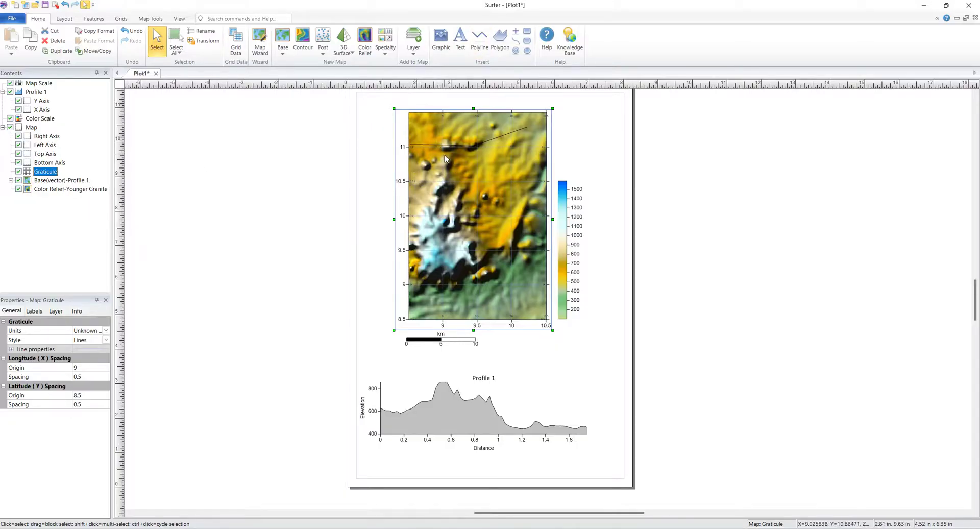
pyautogui.click(19, 172)
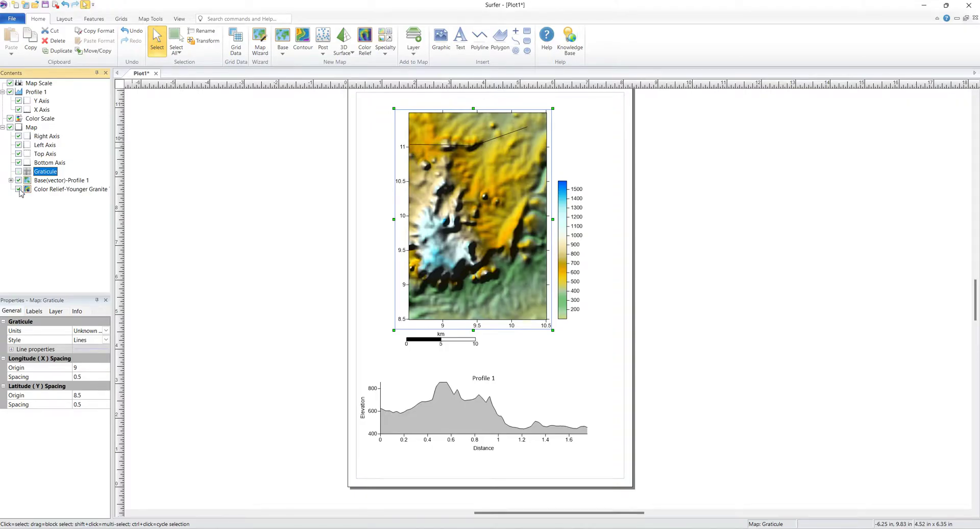
pyautogui.click(11, 93)
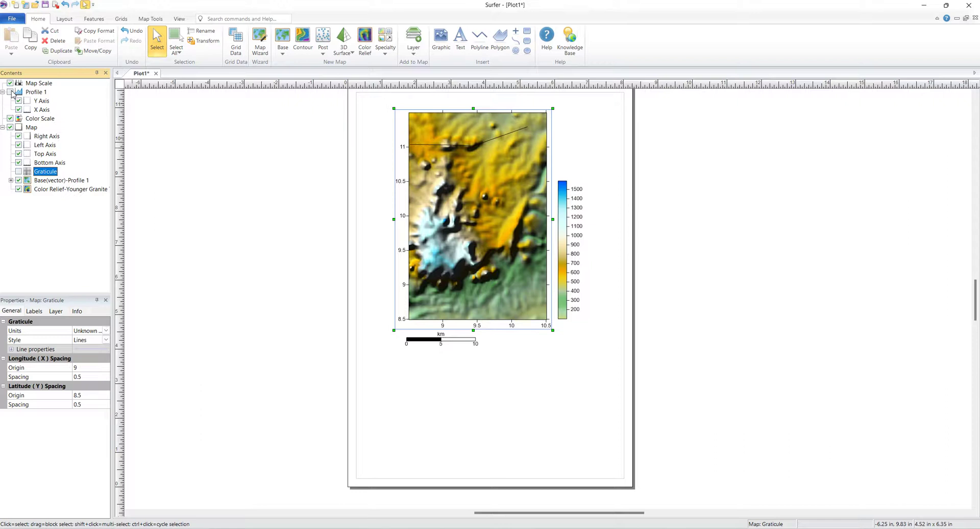
pyautogui.click(480, 147)
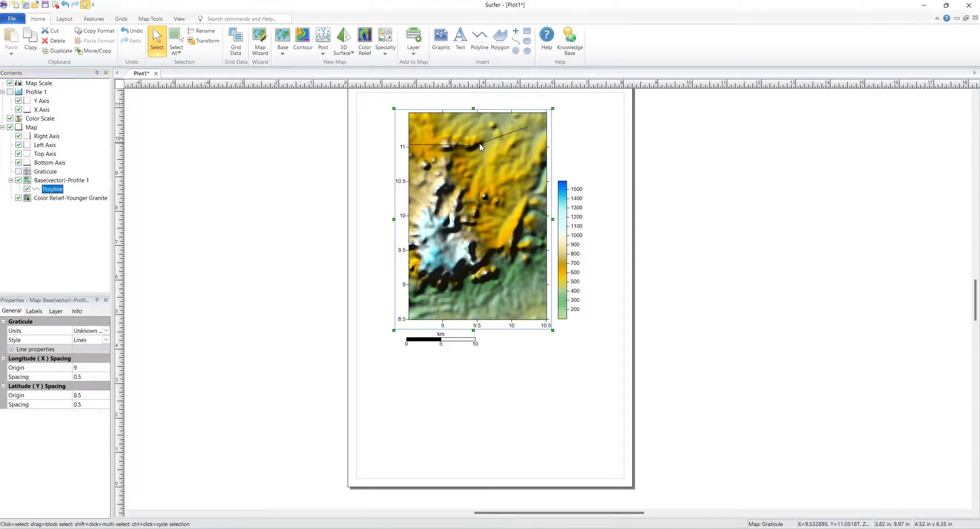
pyautogui.click(19, 181)
pyautogui.click(375, 183)
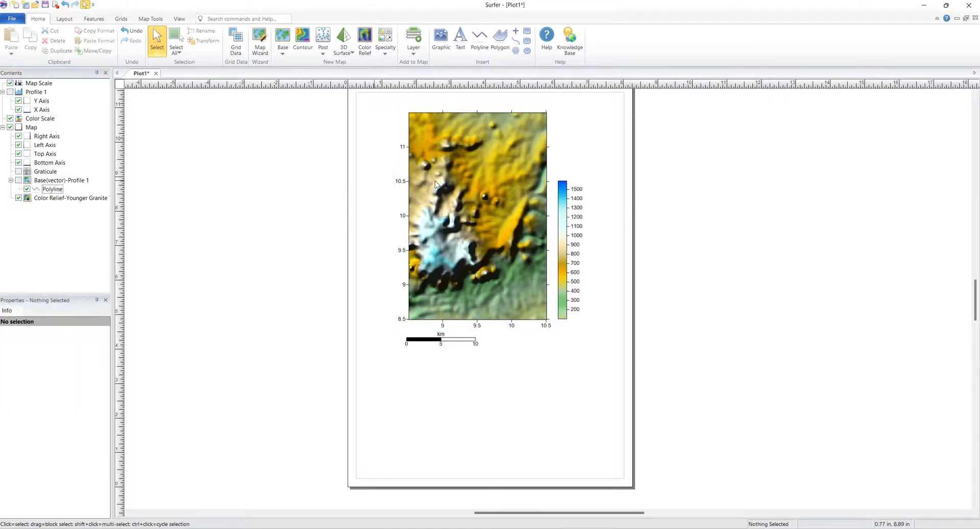
pyautogui.click(448, 179)
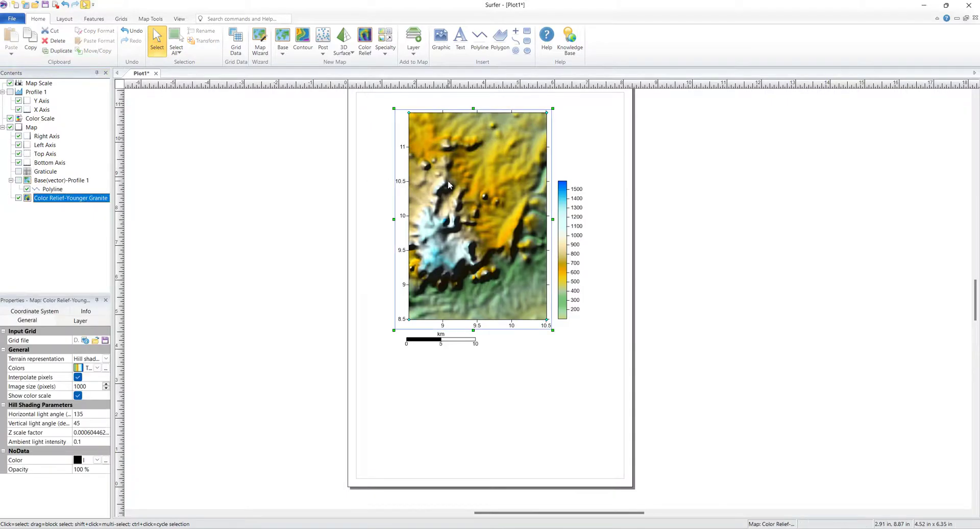
# Add a contour layer from the Younger Granite Gravity grid onto the relief map
pyautogui.click(413, 41)
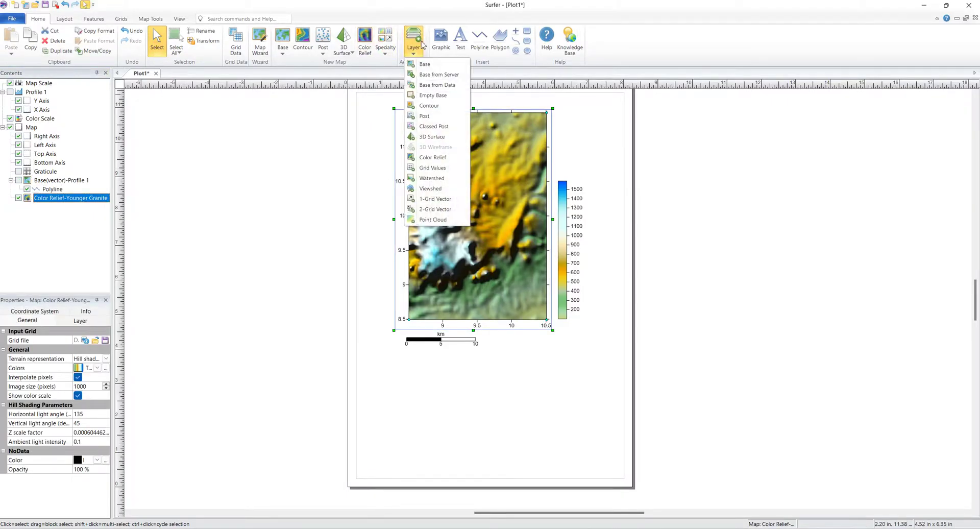
pyautogui.click(428, 113)
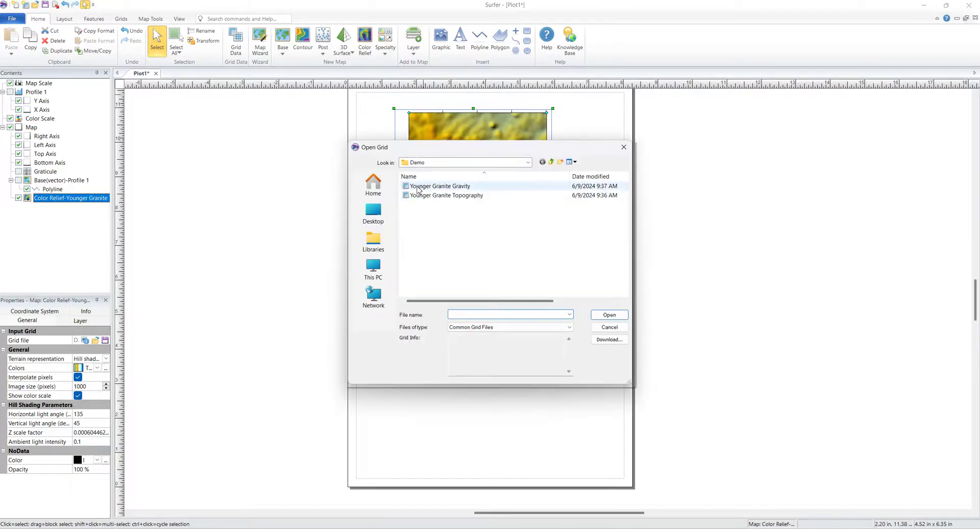
pyautogui.click(439, 187)
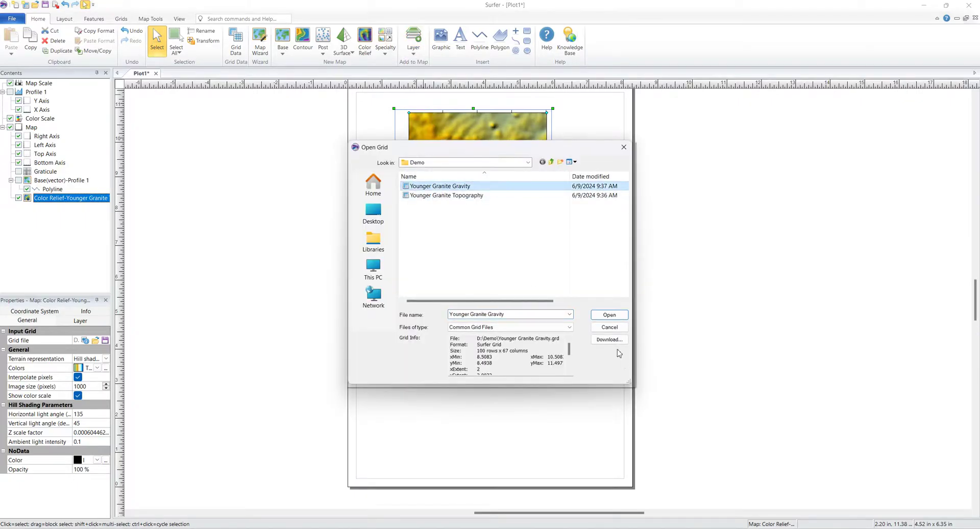
pyautogui.click(609, 315)
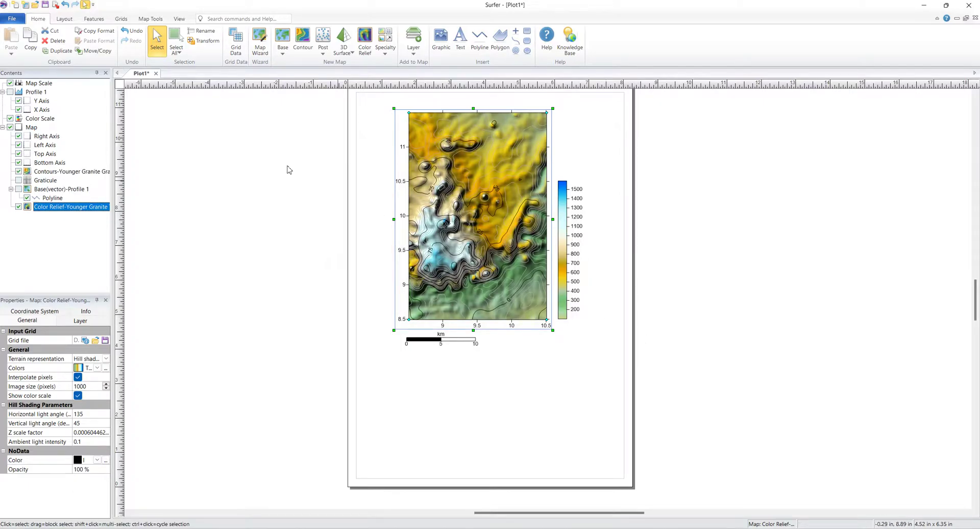
# Draw a diagonal profile line from the map's upper right to lower left, generating Profile 2
pyautogui.rightClick(505, 120)
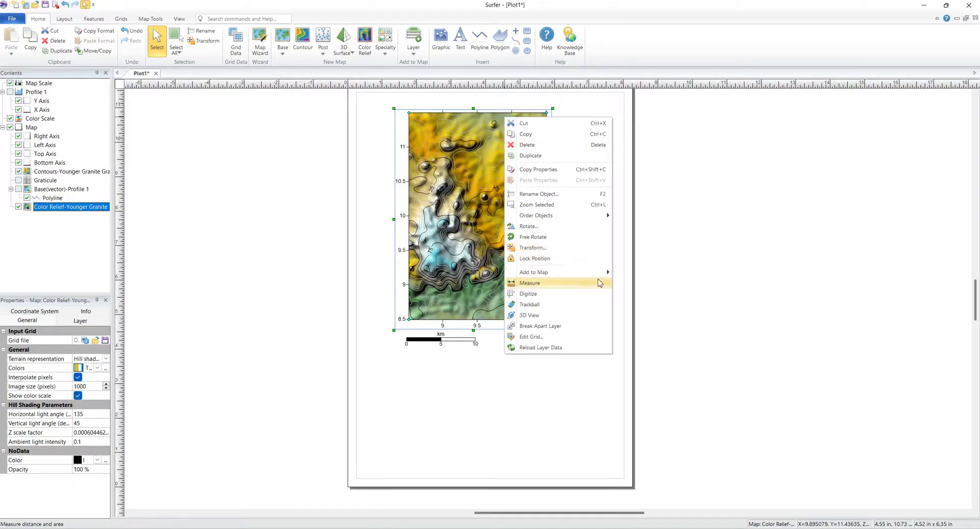
pyautogui.moveTo(601, 276)
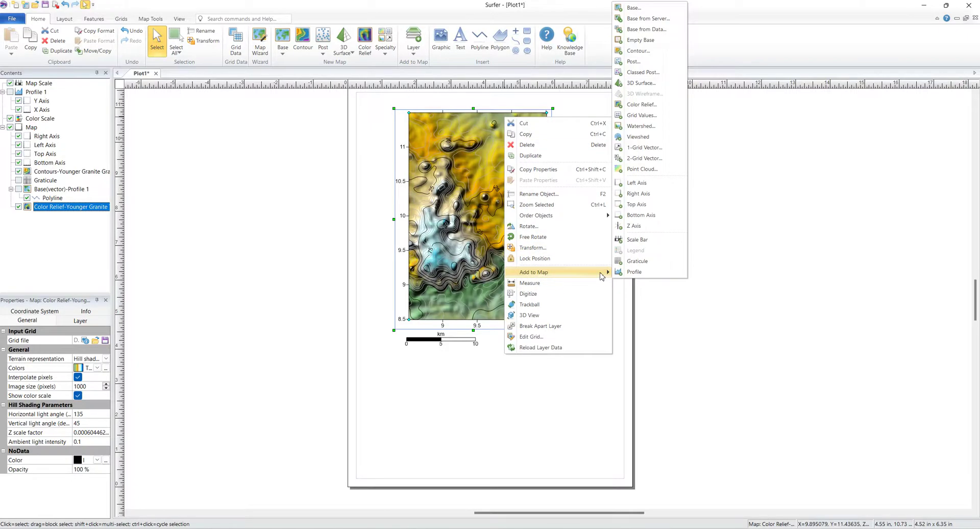
pyautogui.click(636, 271)
pyautogui.click(527, 133)
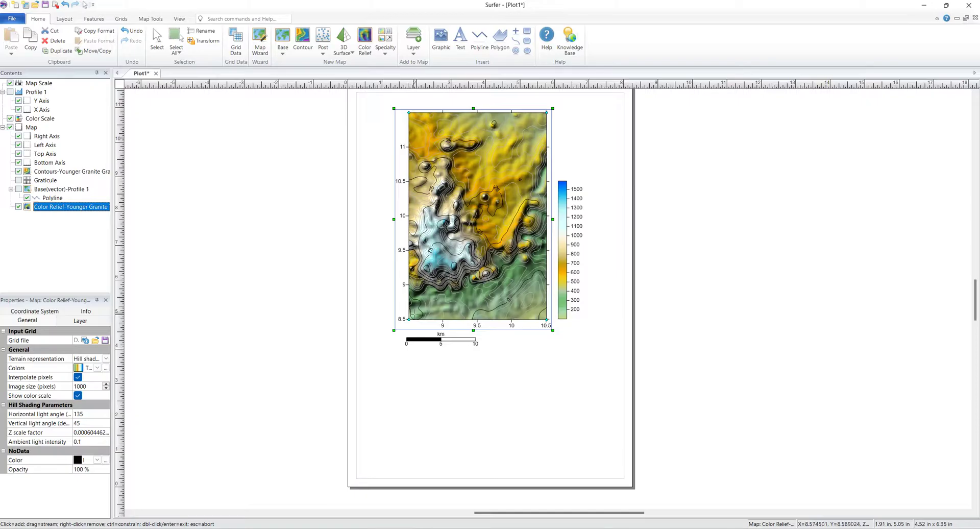
pyautogui.click(411, 311)
pyautogui.press('Return')
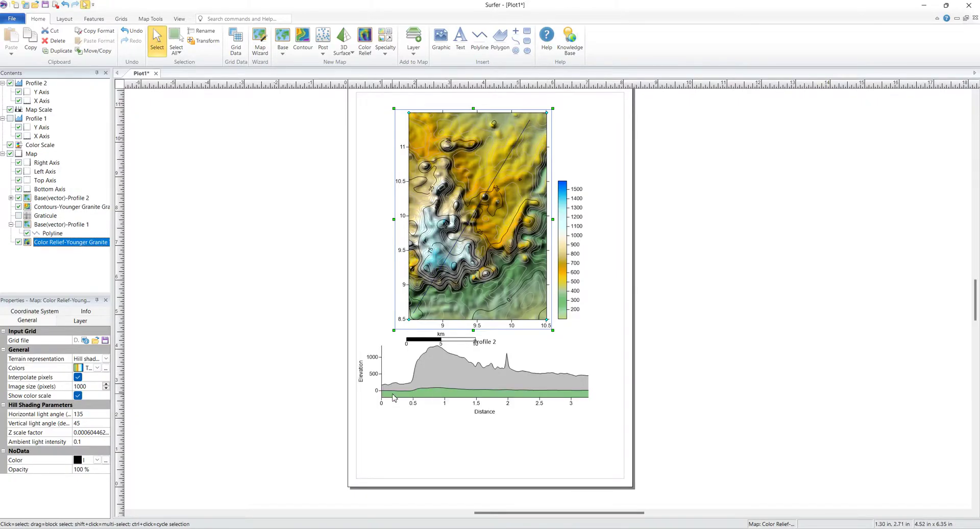
pyautogui.click(469, 384)
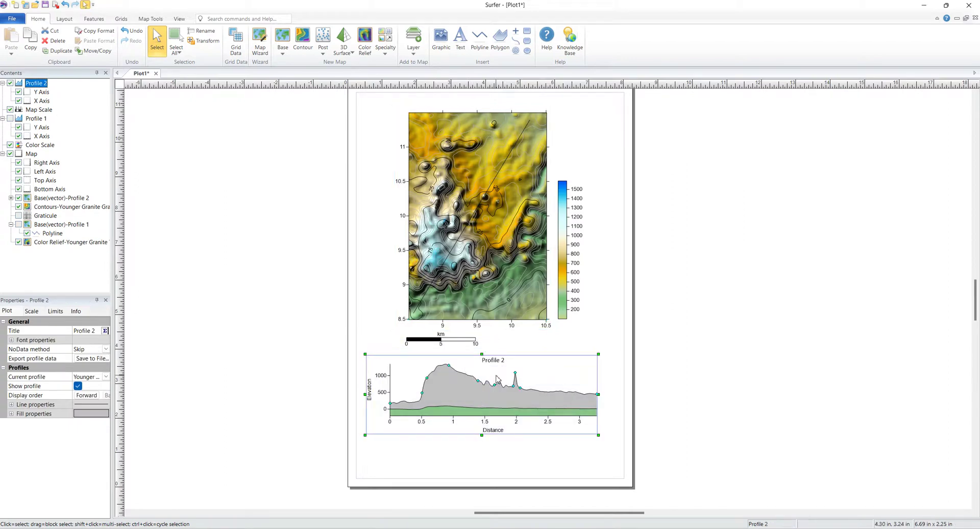
pyautogui.click(612, 337)
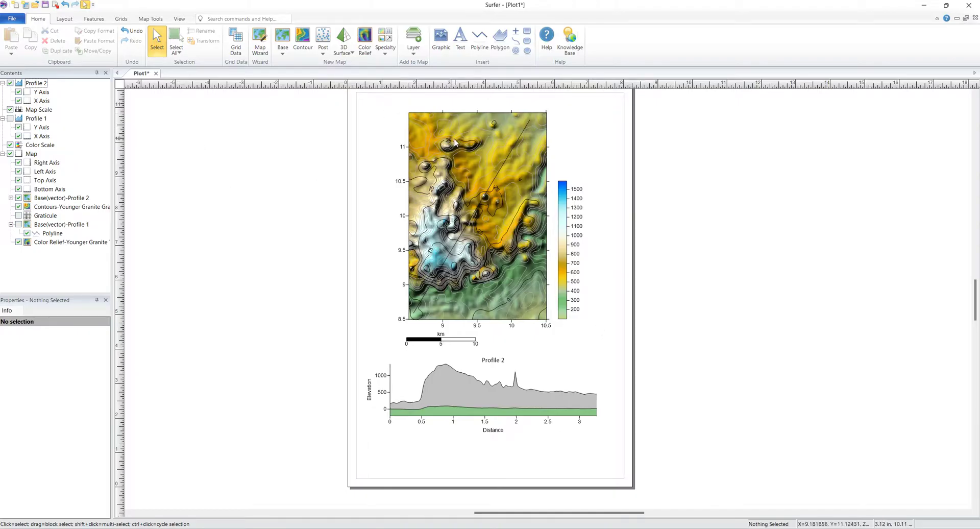
# Add a Younger Granite Topography 3D surface right of the map with Show base enabled
pyautogui.click(342, 41)
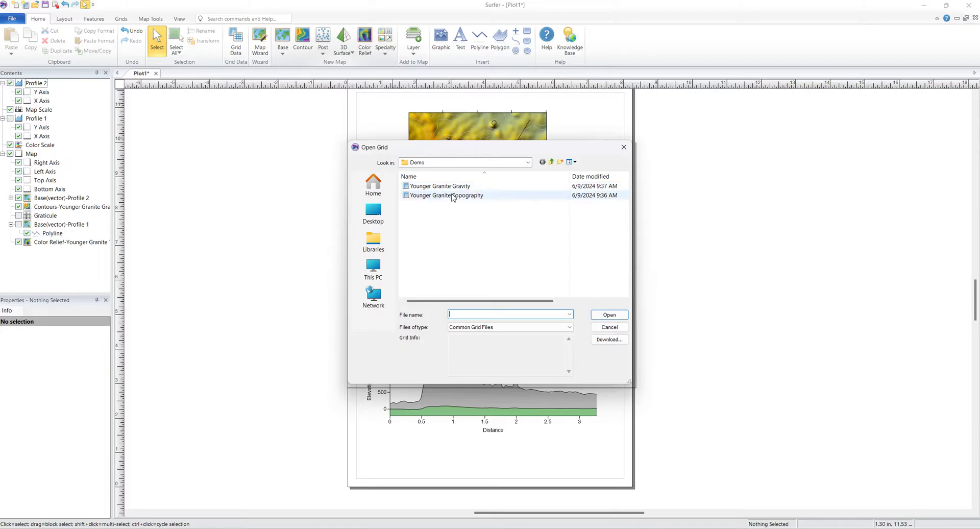
pyautogui.click(452, 196)
pyautogui.click(610, 315)
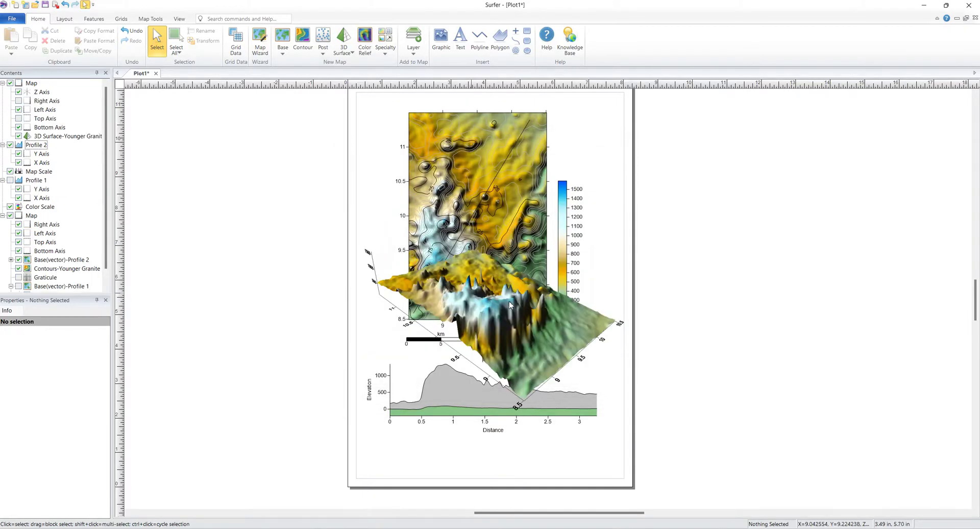
pyautogui.moveTo(558, 305); pyautogui.dragTo(811, 292)
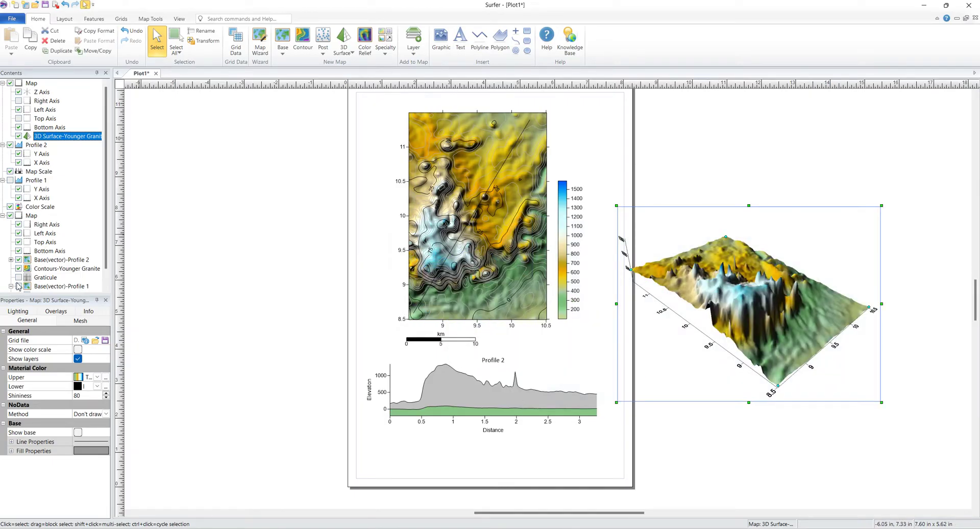
pyautogui.click(78, 432)
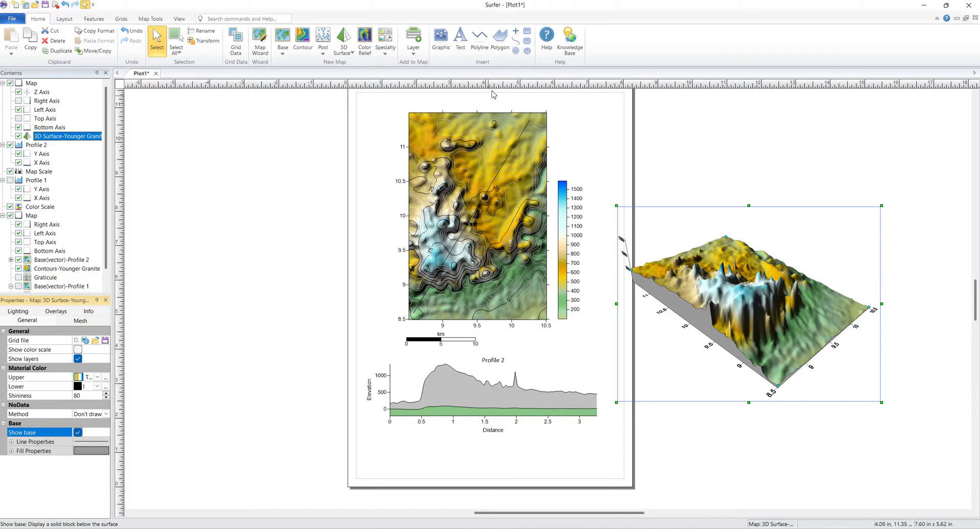
pyautogui.click(459, 39)
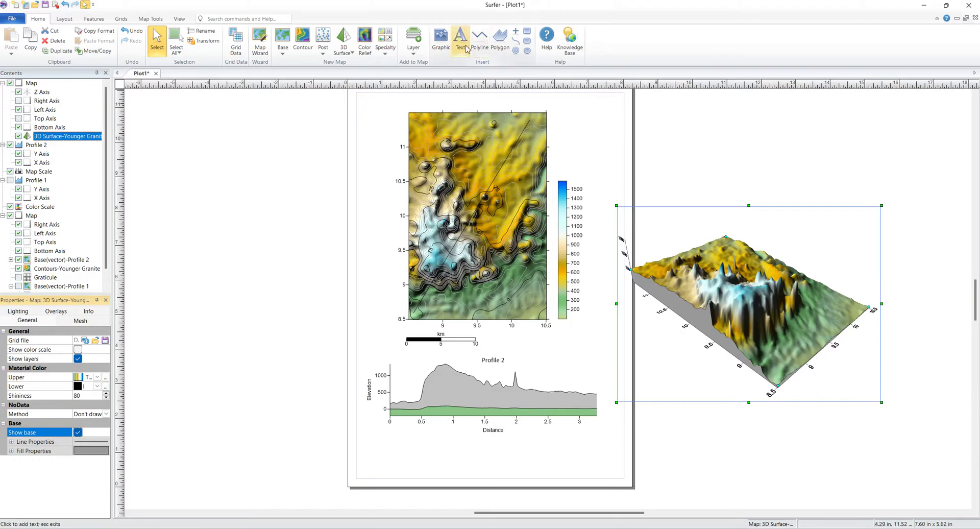
# Create the 'Younger Granite Province' text object and drag it centred above the relief map
pyautogui.click(605, 132)
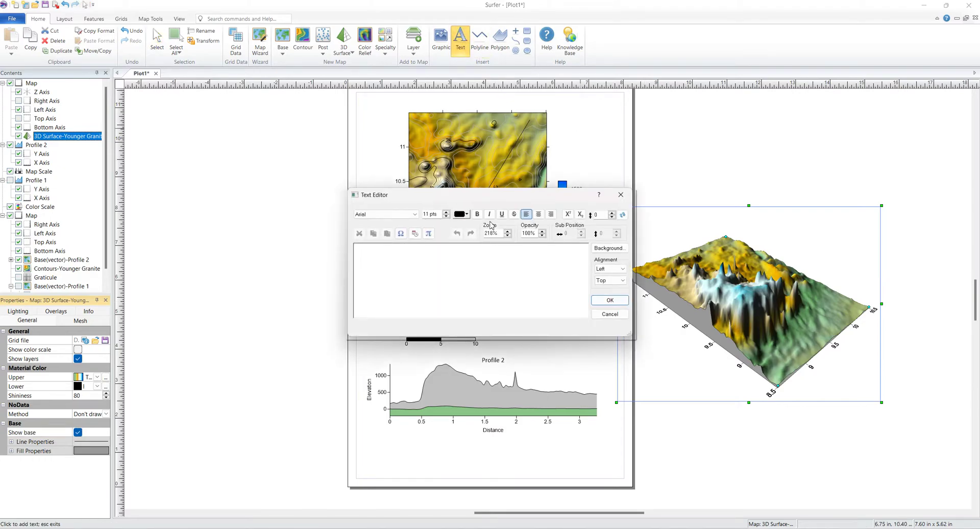
pyautogui.write('Younger Granite Porvinc')
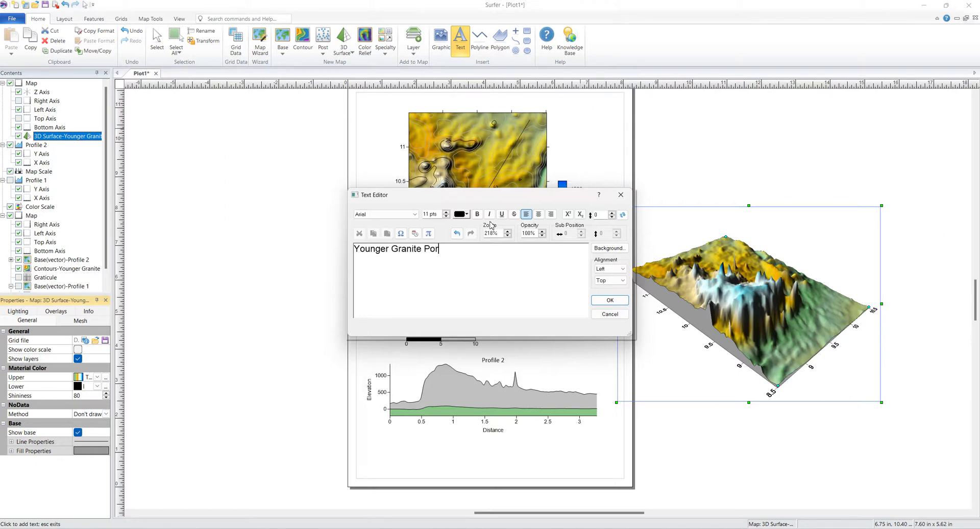
pyautogui.press('BackSpace')
pyautogui.press('BackSpace')
pyautogui.press('BackSpace')
pyautogui.press('BackSpace')
pyautogui.press('BackSpace')
pyautogui.press('BackSpace')
pyautogui.press('BackSpace')
pyautogui.write('rovince')
pyautogui.click(611, 299)
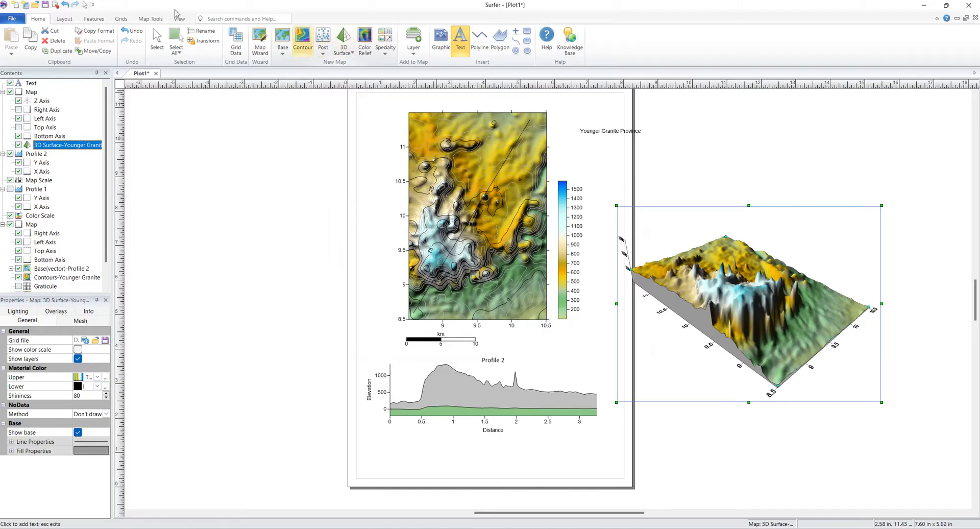
pyautogui.click(156, 41)
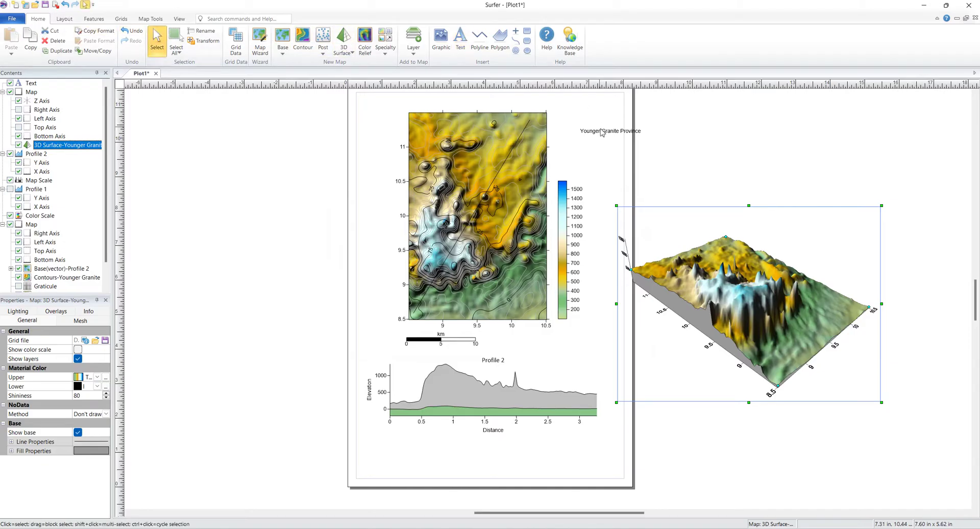
pyautogui.moveTo(602, 133); pyautogui.dragTo(423, 96)
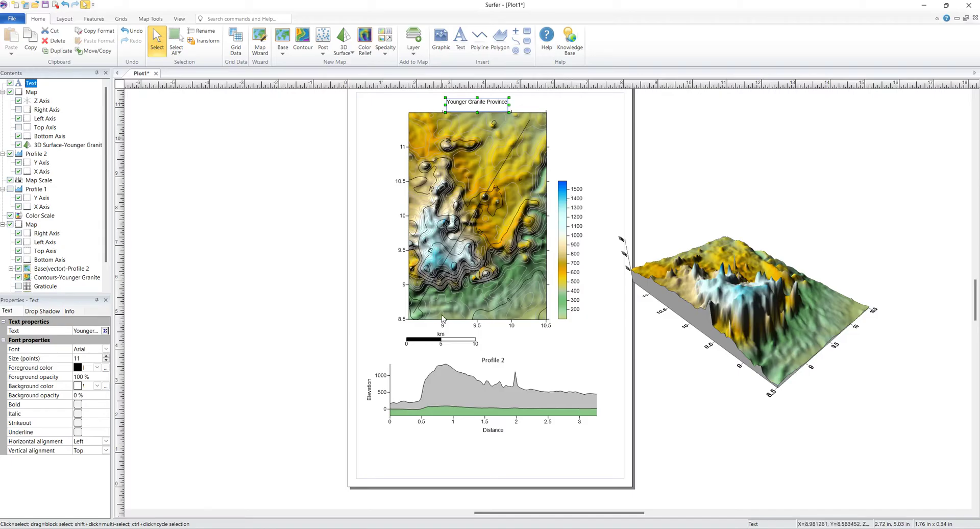